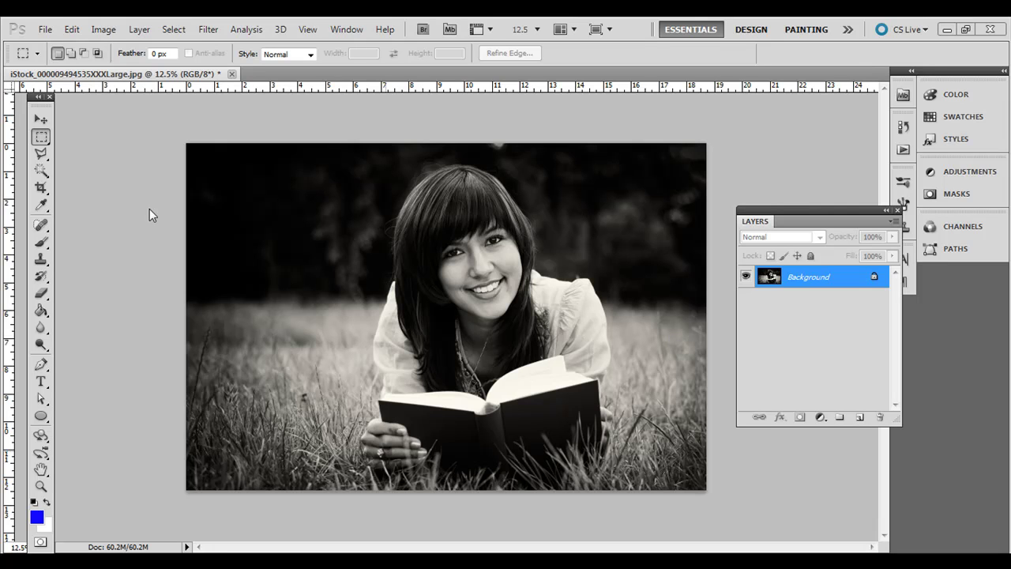
- Review the available lasso, marquee and wand selection tools and the selection commands
{"action": "left_click", "coordinate": [42, 154]}
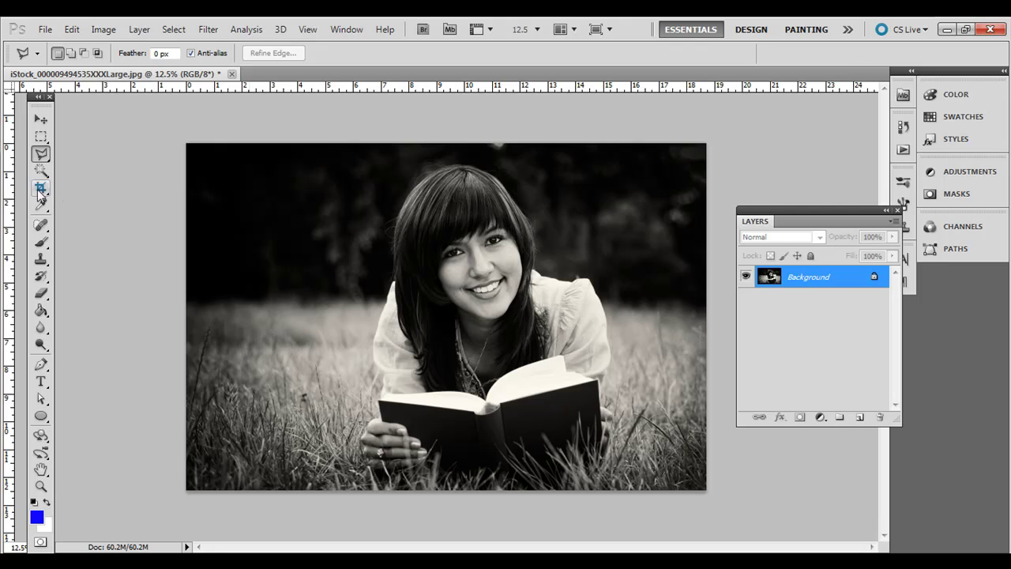
{"action": "right_click", "coordinate": [42, 154]}
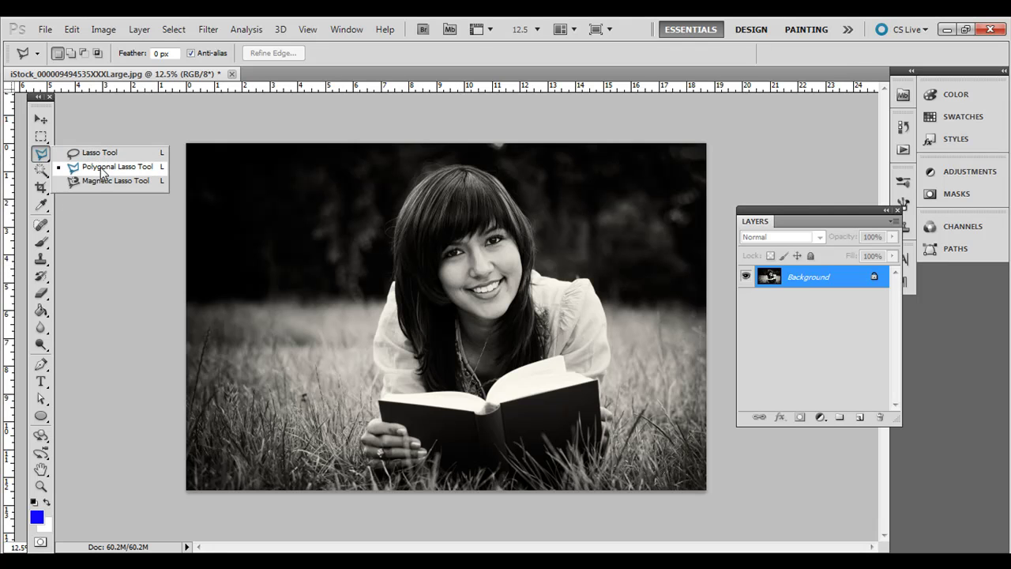
{"action": "left_click", "coordinate": [101, 167]}
{"action": "left_click", "coordinate": [42, 137]}
{"action": "right_click", "coordinate": [43, 139]}
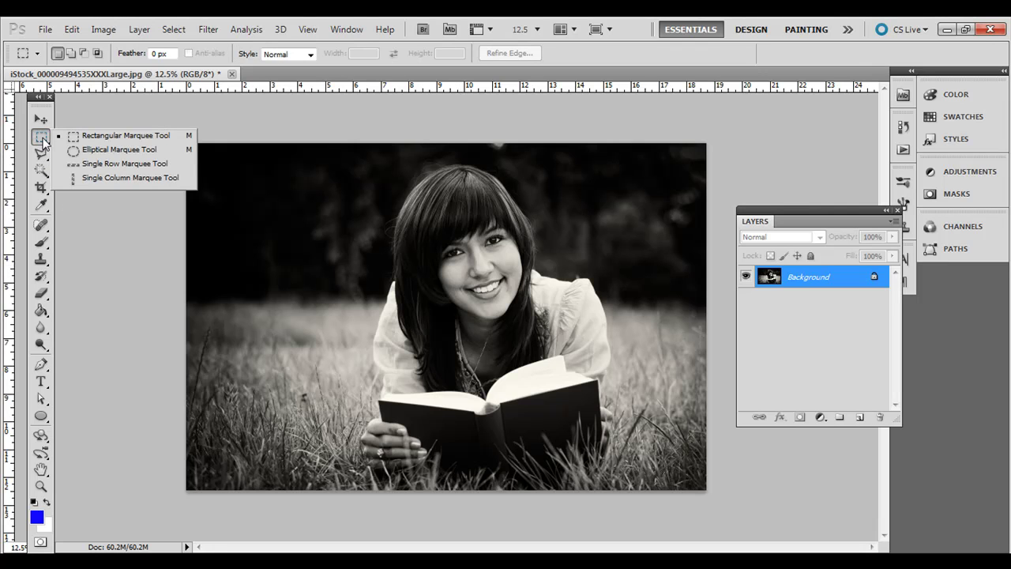
{"action": "left_click", "coordinate": [42, 140]}
{"action": "left_click", "coordinate": [41, 170]}
{"action": "right_click", "coordinate": [42, 176]}
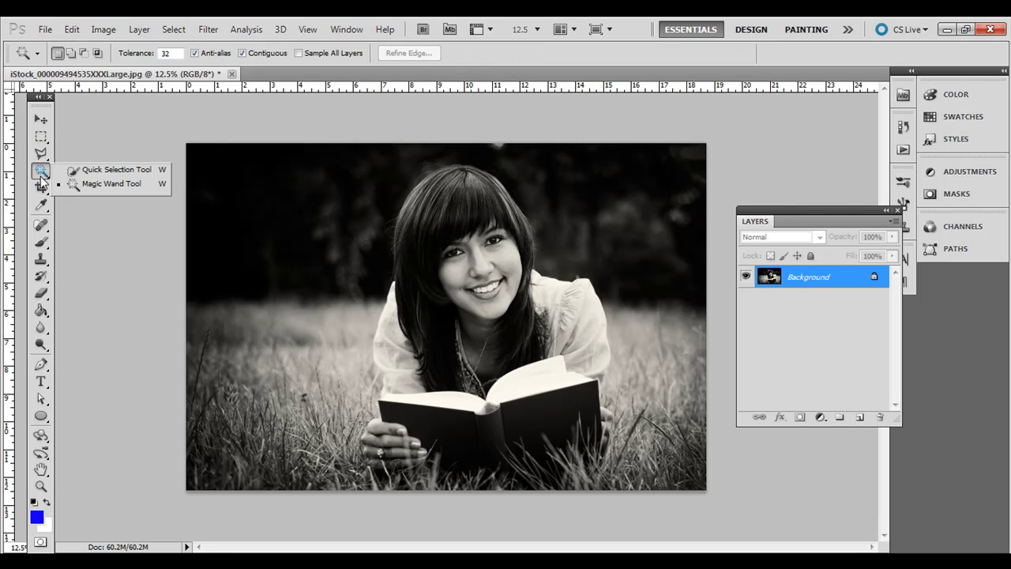
{"action": "left_click", "coordinate": [41, 180]}
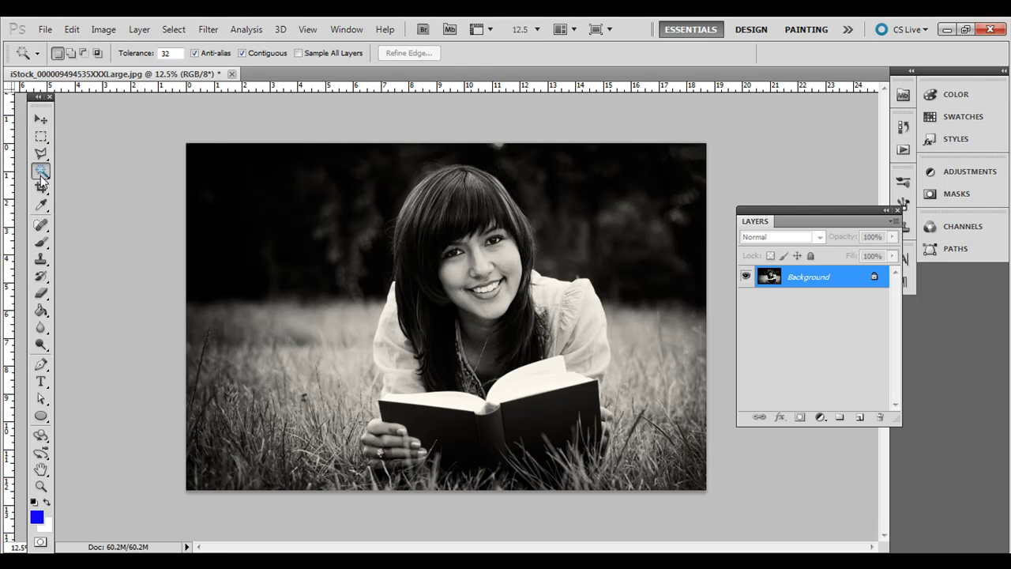
{"action": "left_click", "coordinate": [171, 30]}
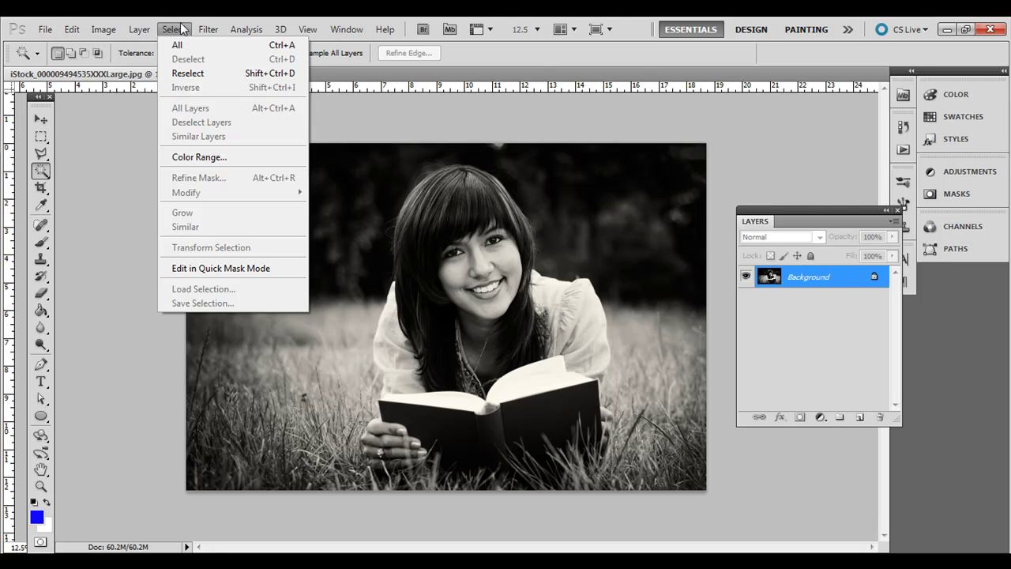
{"action": "left_click", "coordinate": [182, 30]}
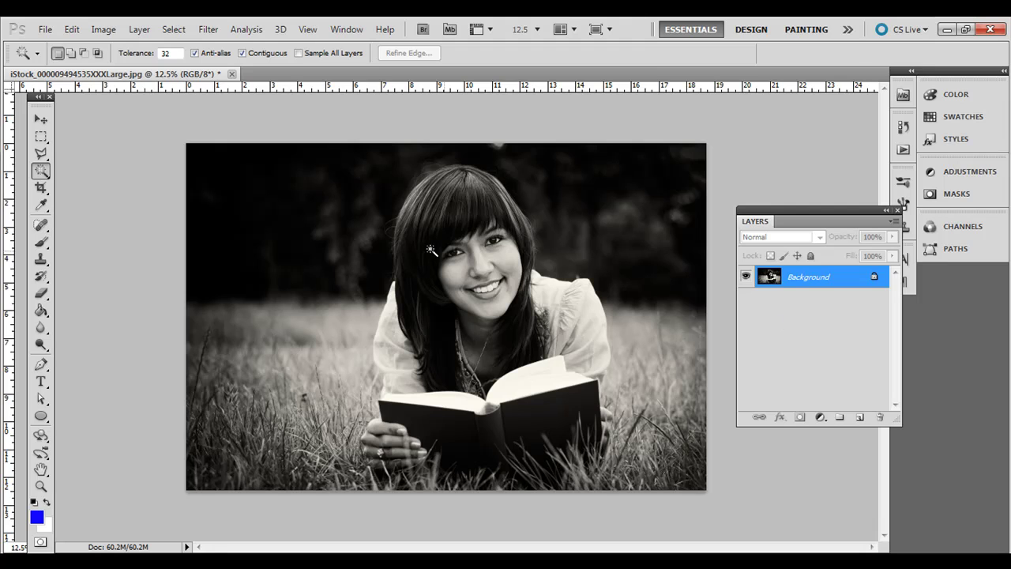
- Outline the blouse sleeve and shoulder on the image's right side with the Polygonal Lasso, closing the selection at the hair
{"action": "left_click", "coordinate": [42, 156]}
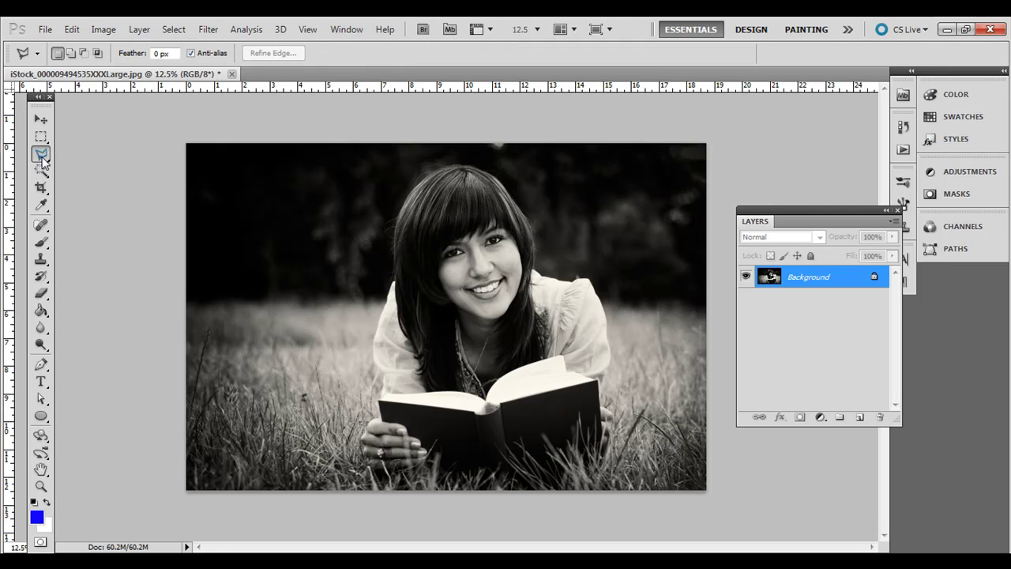
{"action": "left_click", "coordinate": [539, 274]}
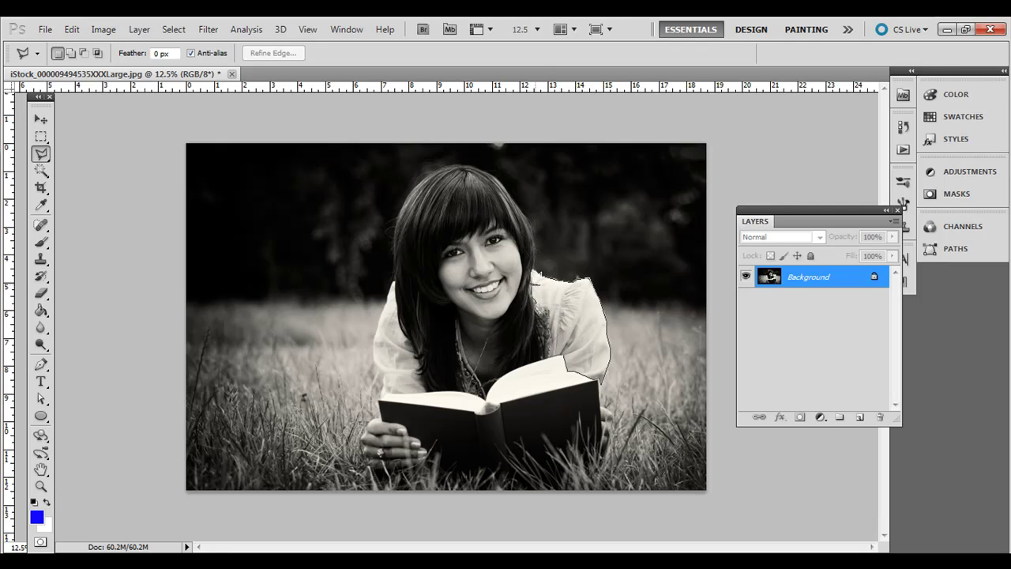
{"action": "key", "text": "Escape"}
{"action": "left_click", "coordinate": [535, 275]}
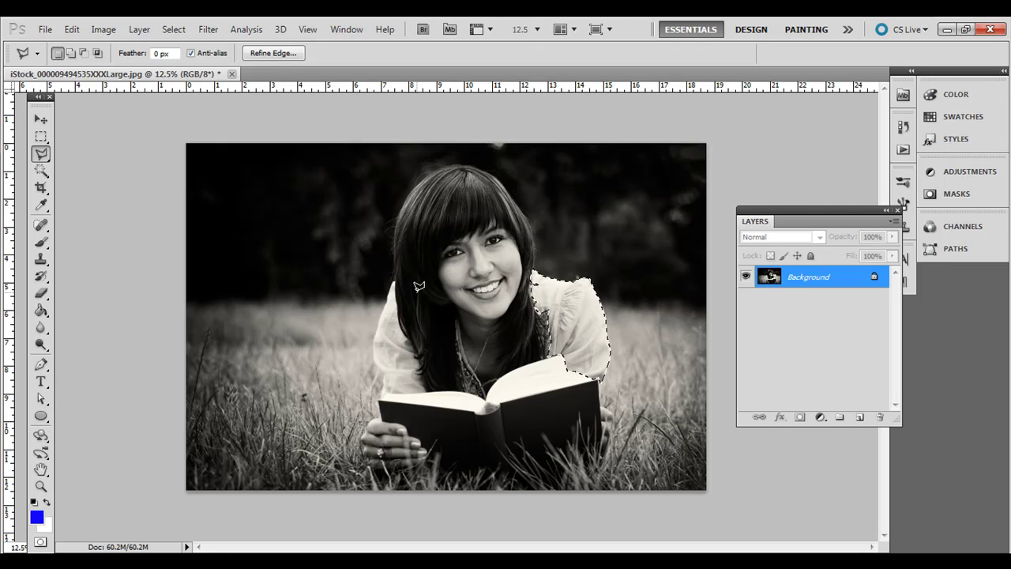
- Add the blouse sleeve on the image's left side to the selection with the Polygonal Lasso
{"action": "key", "text": "shift"}
{"action": "left_click", "coordinate": [379, 313]}
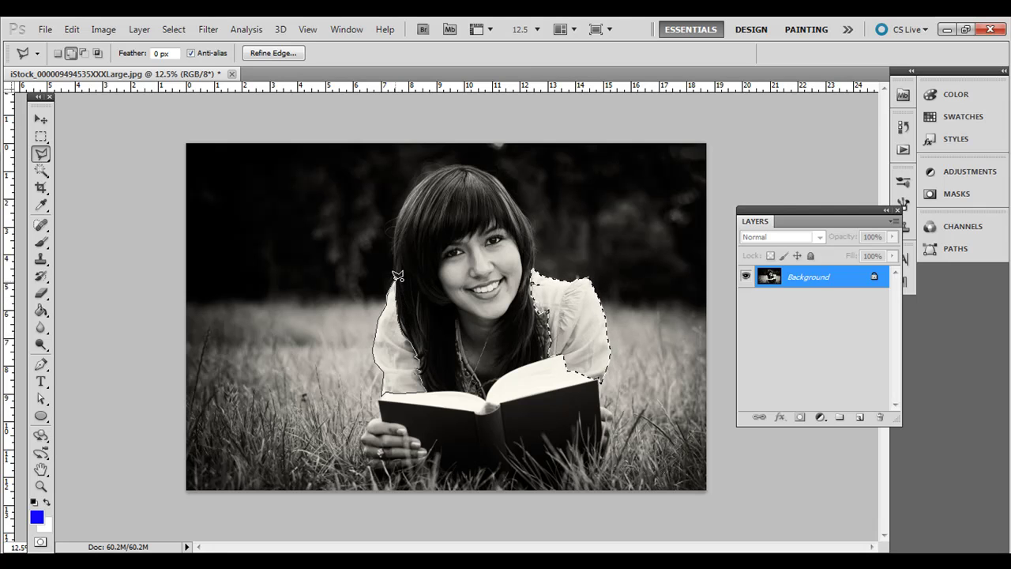
{"action": "key", "text": "shift"}
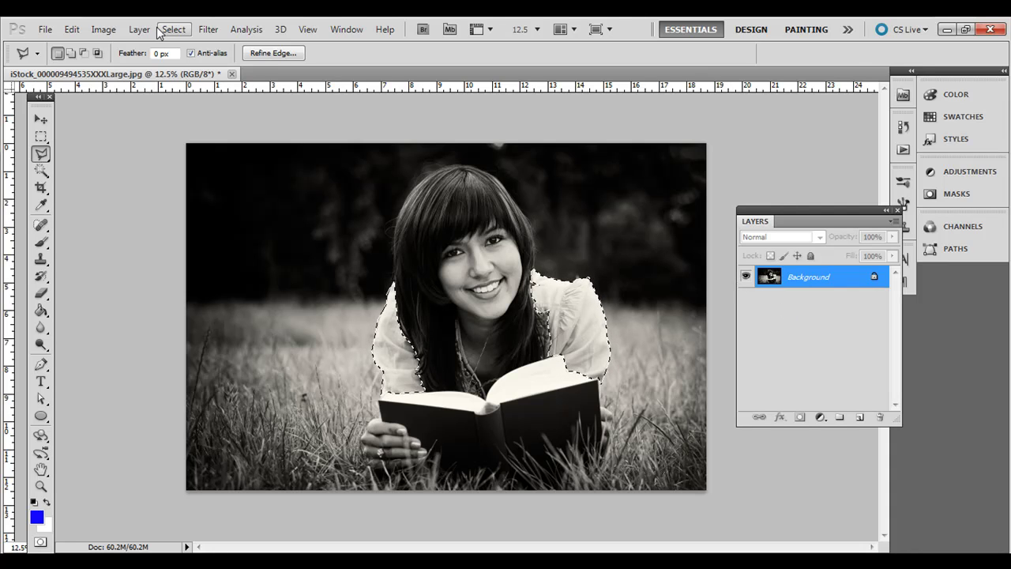
- Start a Hue/Saturation adjustment on the selected blouse and enable Colorize
{"action": "left_click", "coordinate": [104, 29]}
{"action": "mouse_move", "coordinate": [128, 68]}
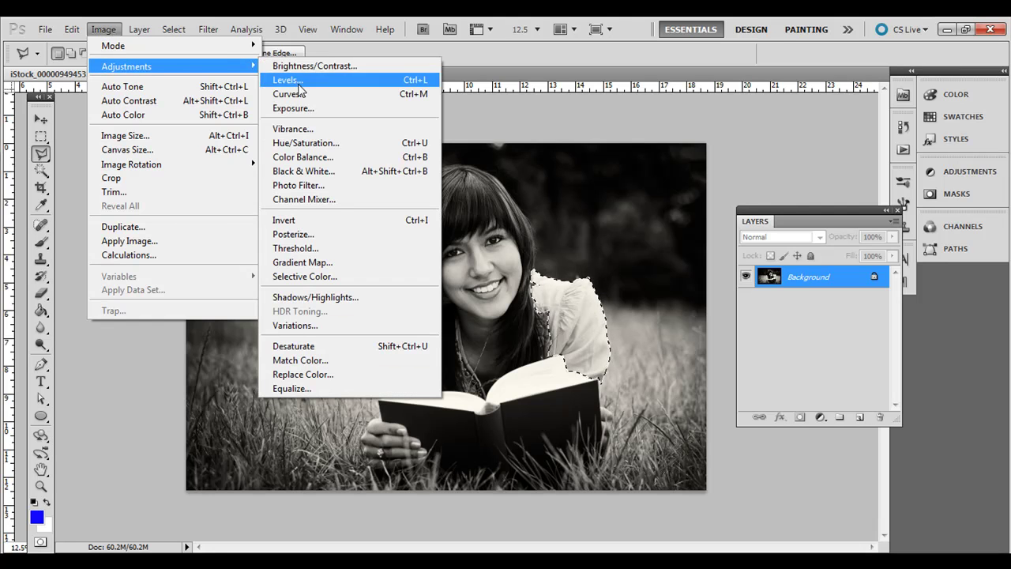
{"action": "left_click", "coordinate": [300, 140]}
{"action": "left_click_drag", "start_coordinate": [669, 135], "coordinate": [705, 148]}
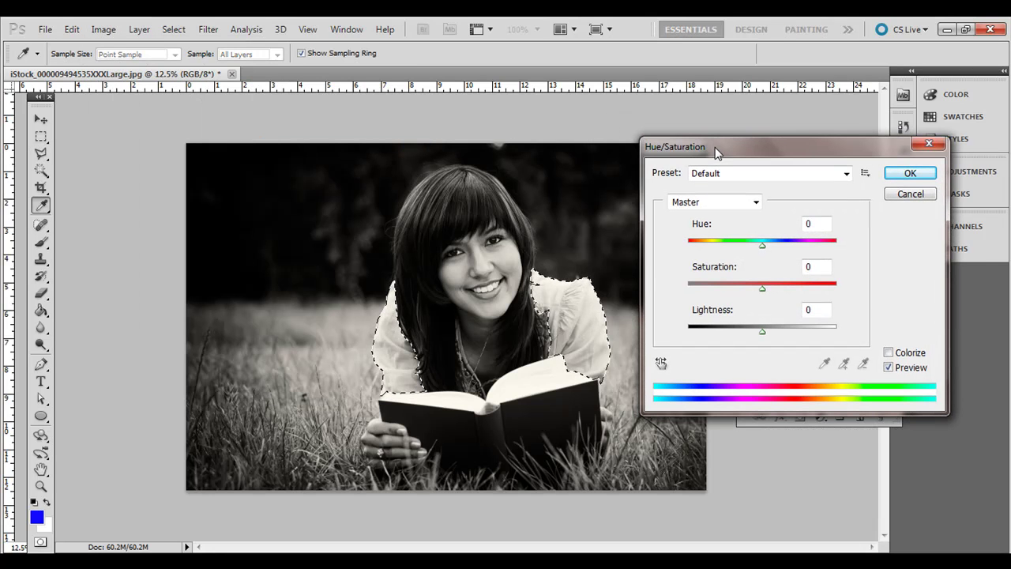
{"action": "left_click", "coordinate": [889, 353]}
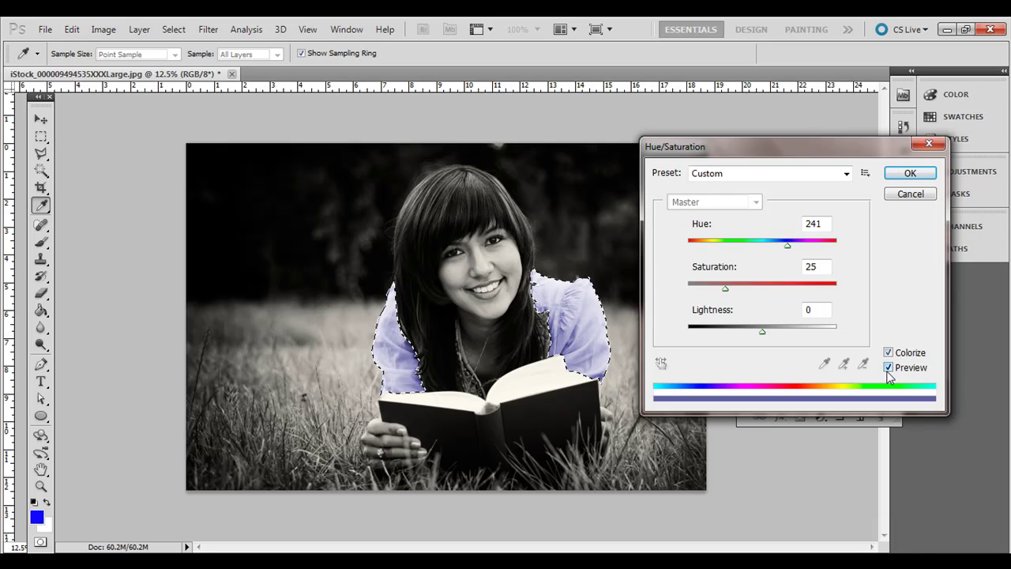
- Tint the blouse yellow with hue 54, saturation 31 and lightness -1, apply the adjustment and deselect
{"action": "left_click_drag", "start_coordinate": [786, 245], "coordinate": [715, 248]}
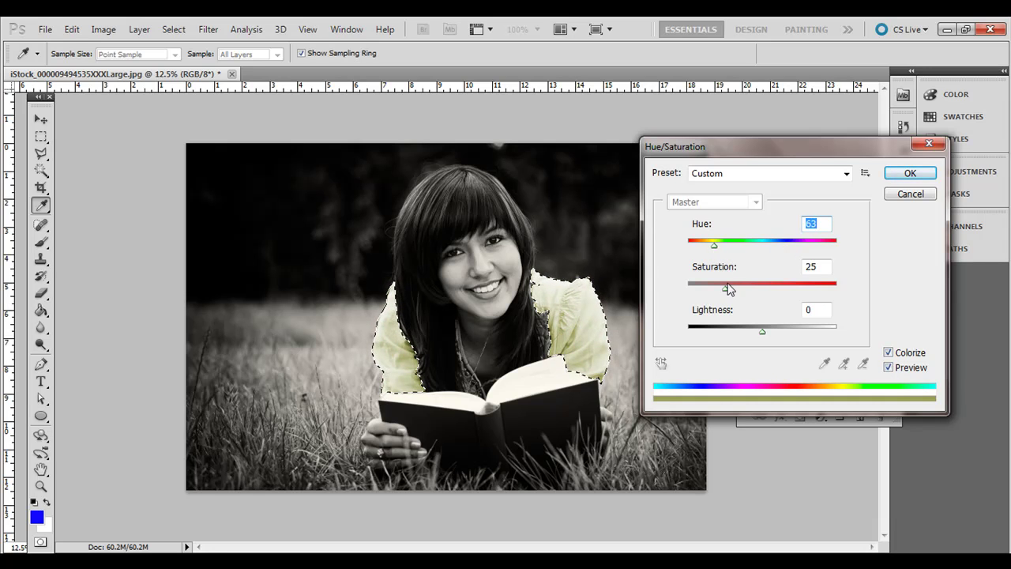
{"action": "mouse_move", "coordinate": [728, 292]}
{"action": "left_mouse_down"}
{"action": "mouse_move", "coordinate": [829, 289]}
{"action": "mouse_move", "coordinate": [702, 308]}
{"action": "mouse_move", "coordinate": [723, 293]}
{"action": "mouse_move", "coordinate": [825, 302]}
{"action": "mouse_move", "coordinate": [686, 297]}
{"action": "mouse_move", "coordinate": [732, 293]}
{"action": "left_mouse_up"}
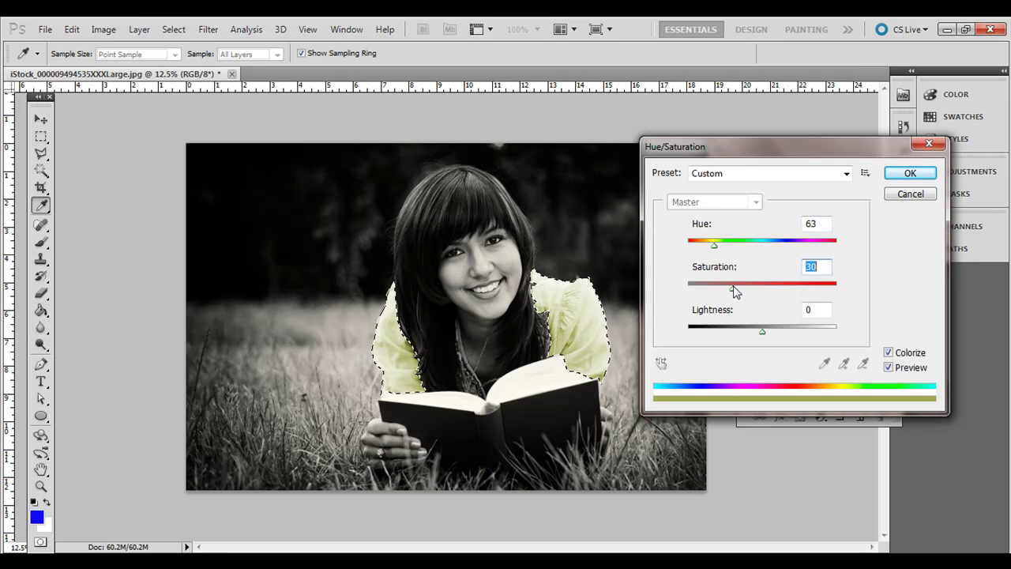
{"action": "left_click_drag", "start_coordinate": [735, 292], "coordinate": [733, 287]}
{"action": "mouse_move", "coordinate": [763, 332]}
{"action": "left_mouse_down"}
{"action": "mouse_move", "coordinate": [772, 338]}
{"action": "mouse_move", "coordinate": [763, 338]}
{"action": "left_mouse_up"}
{"action": "left_click_drag", "start_coordinate": [715, 246], "coordinate": [710, 244]}
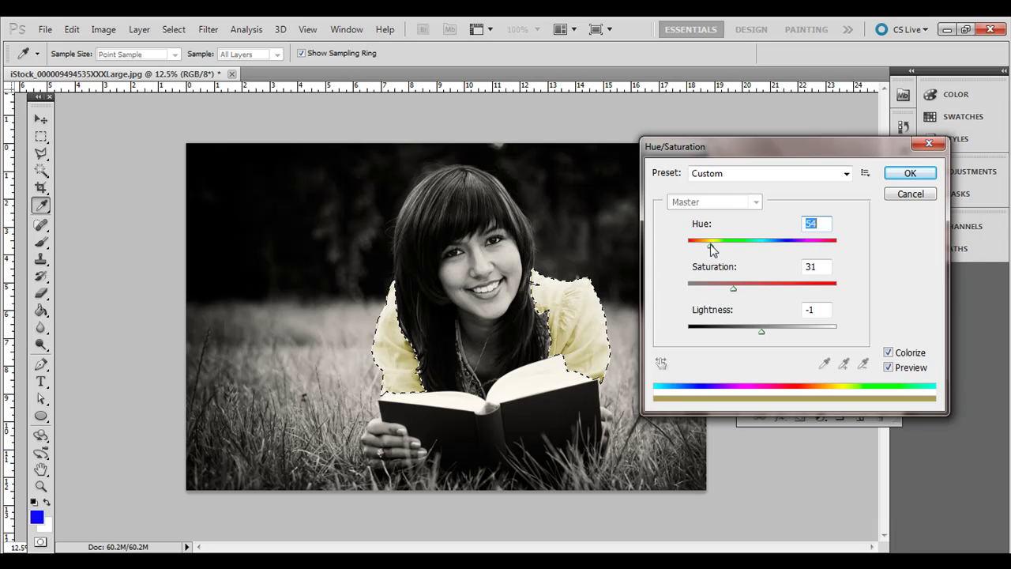
{"action": "key", "text": "Tab"}
{"action": "left_click", "coordinate": [899, 176]}
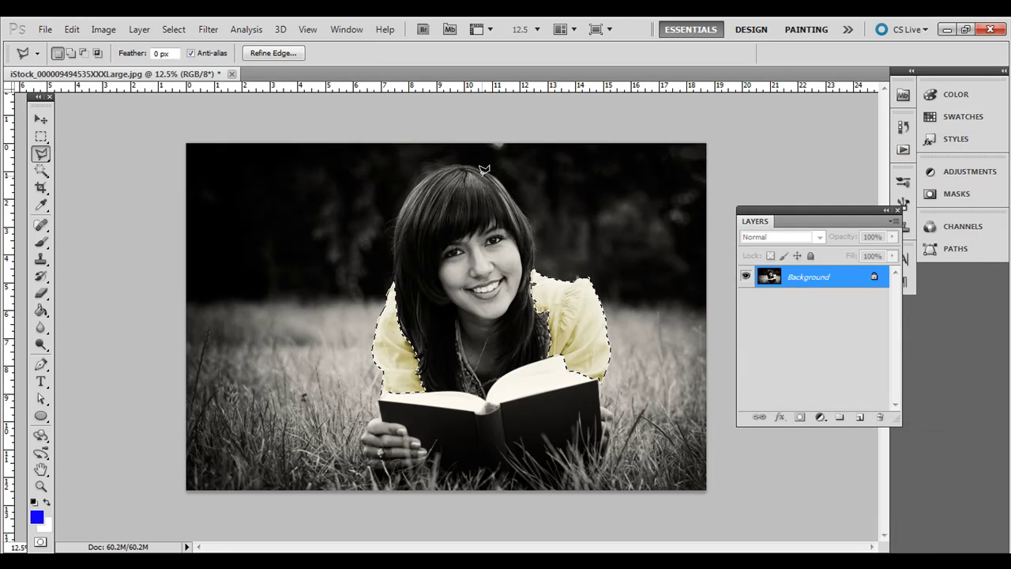
{"action": "key", "text": "ctrl+d"}
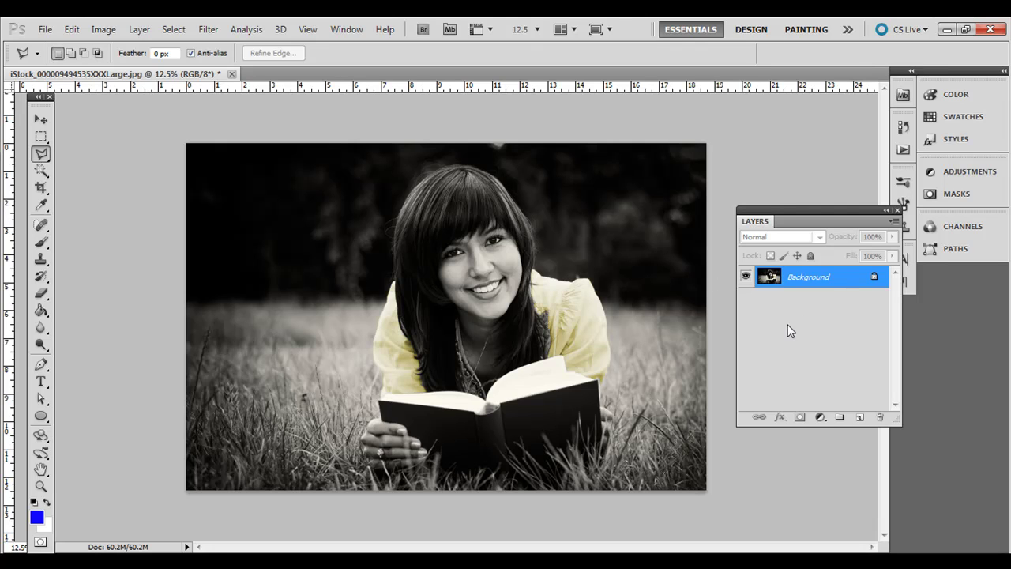
- Add a new empty layer above the Background
{"action": "left_click", "coordinate": [858, 418]}
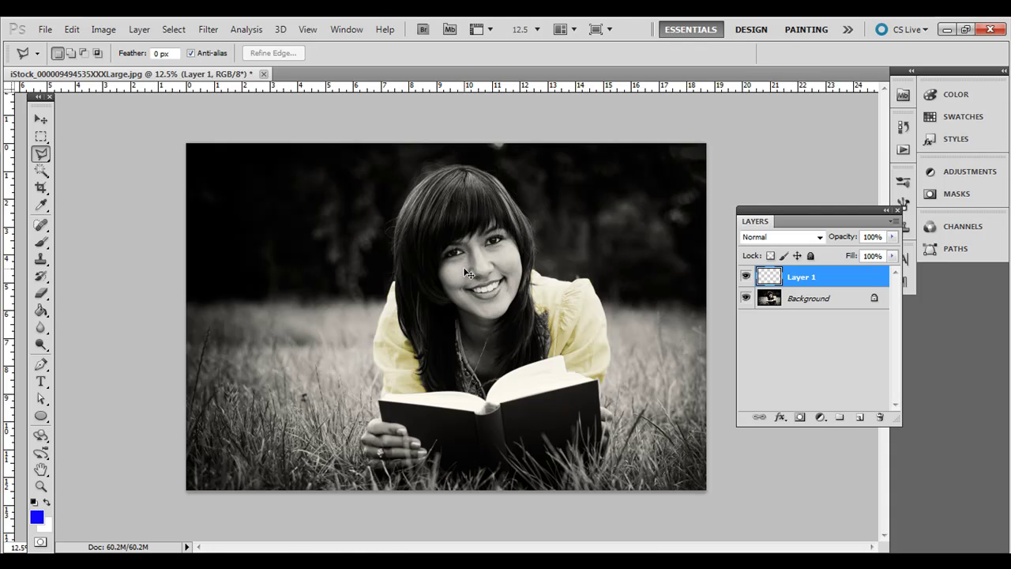
{"action": "key", "text": "ctrl+plus"}
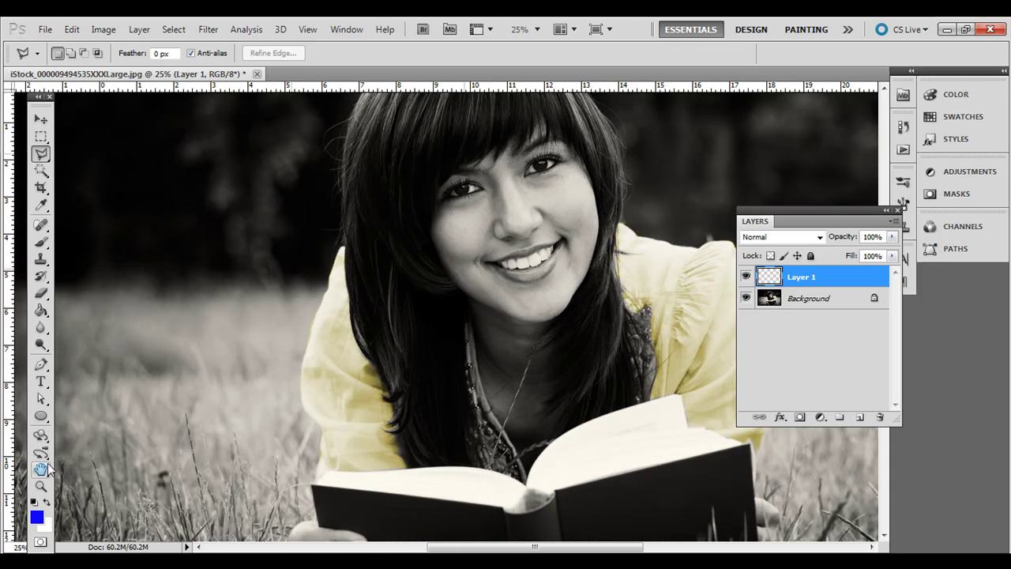
{"action": "left_click", "coordinate": [41, 469]}
{"action": "left_click_drag", "start_coordinate": [460, 283], "coordinate": [571, 368]}
{"action": "key", "text": "ctrl+minus"}
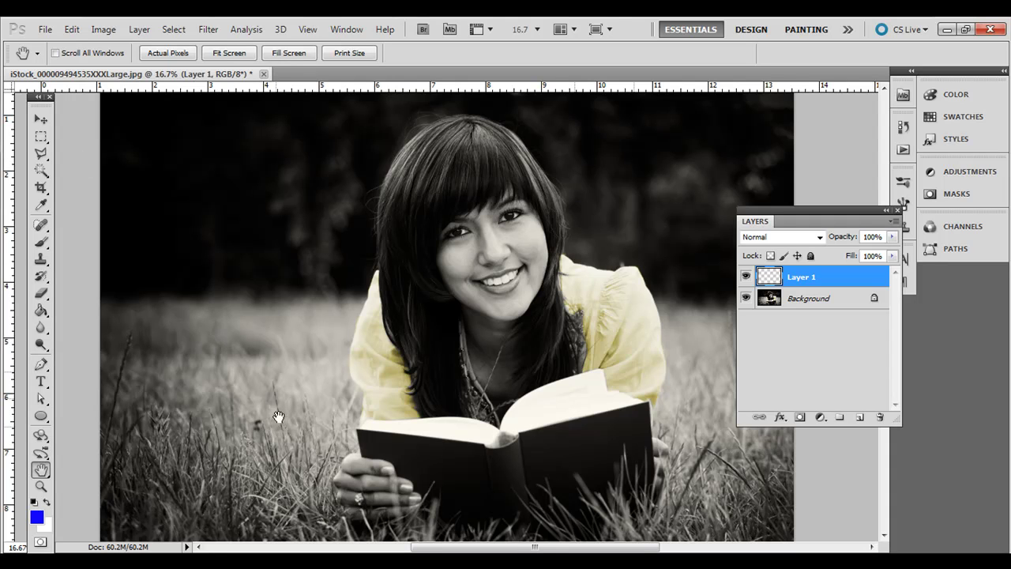
{"action": "left_click", "coordinate": [237, 348], "text": "alt"}
{"action": "key", "text": "ctrl+plus"}
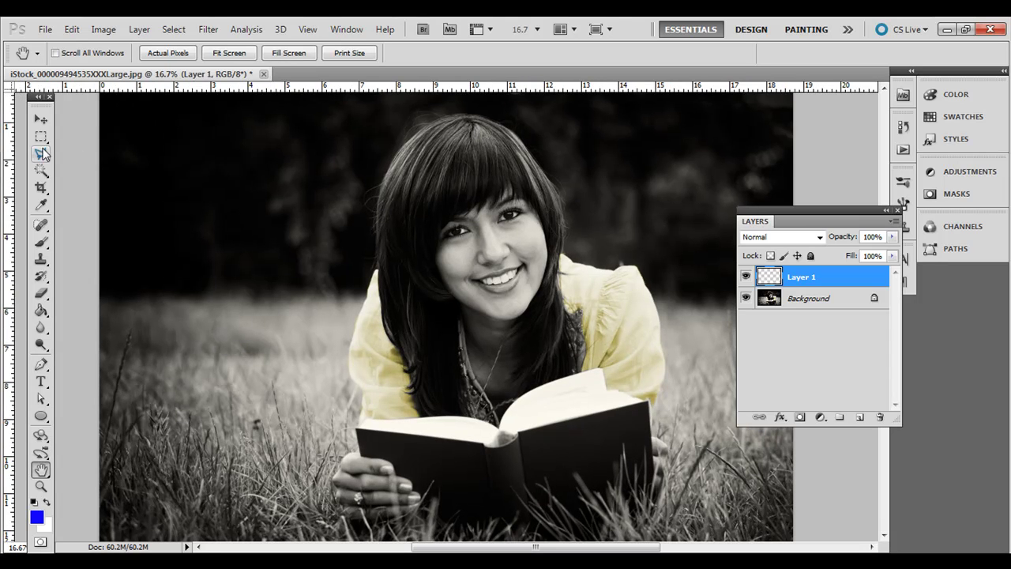
{"action": "left_click", "coordinate": [42, 154]}
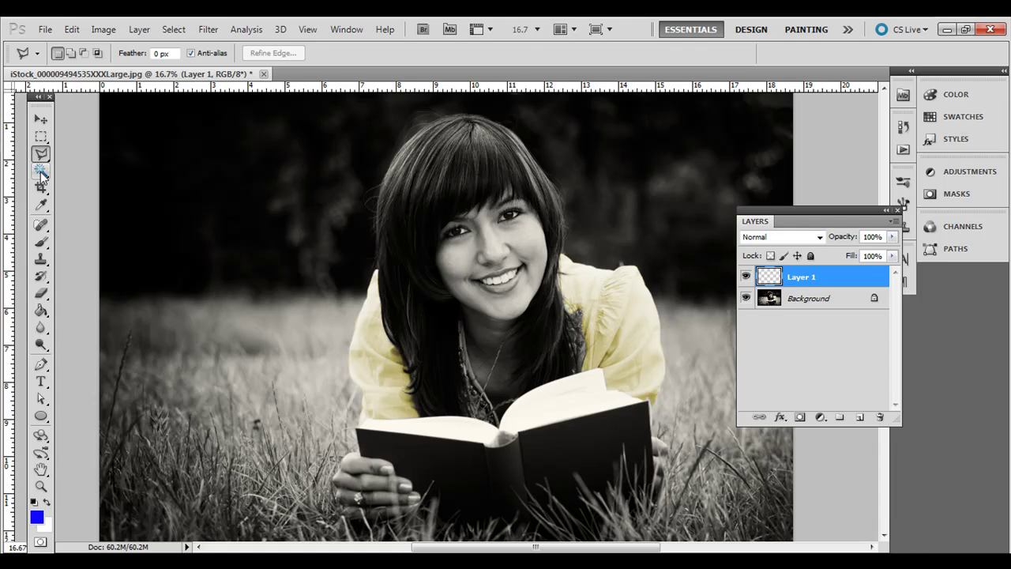
- Set the foreground colour to green #17b726 for the Brush tool
{"action": "left_click", "coordinate": [41, 242]}
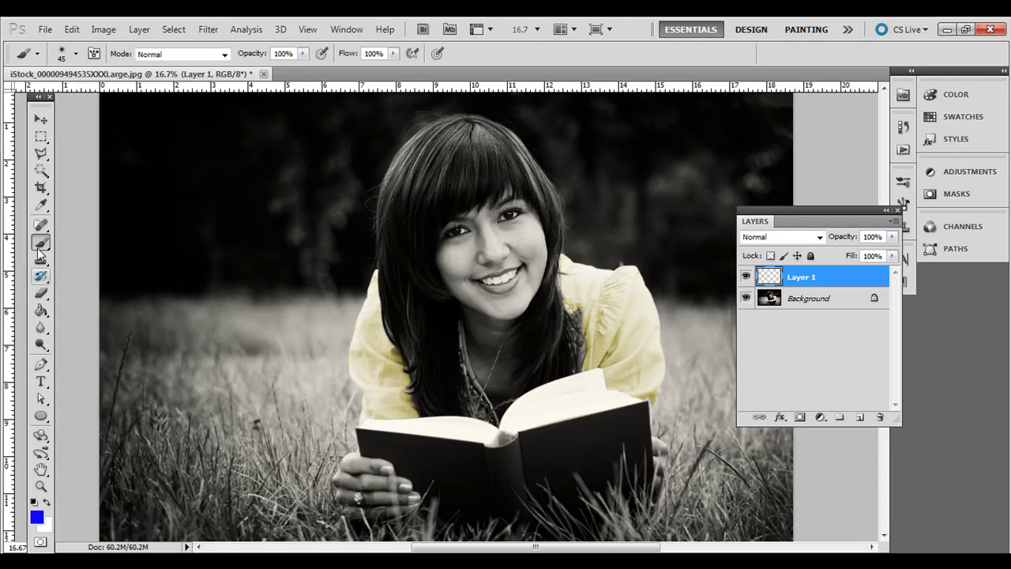
{"action": "key", "text": "i"}
{"action": "left_click", "coordinate": [38, 519]}
{"action": "left_click_drag", "start_coordinate": [473, 218], "coordinate": [479, 199]}
{"action": "left_click", "coordinate": [519, 270]}
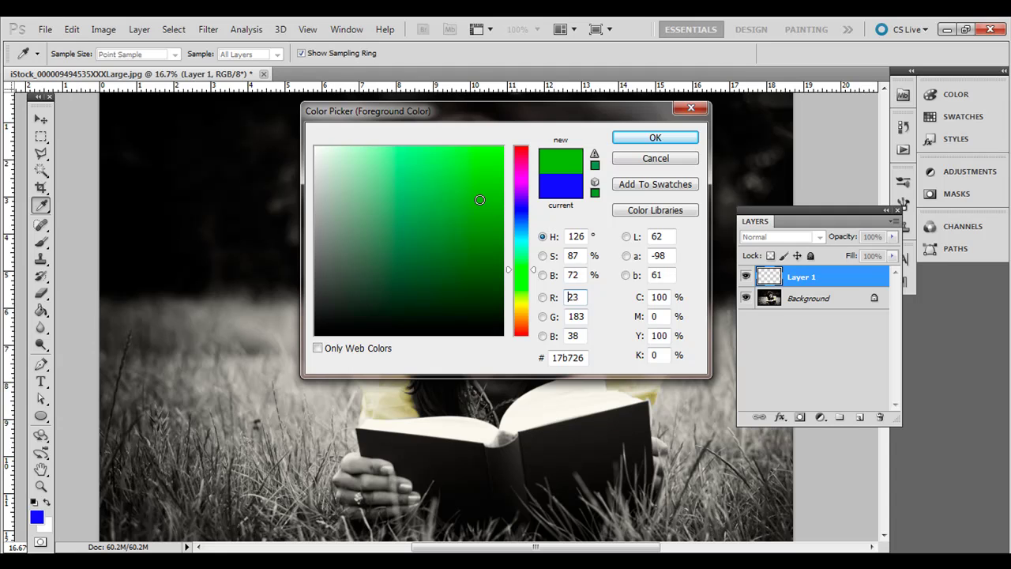
{"action": "left_click", "coordinate": [649, 139]}
{"action": "key", "text": "b"}
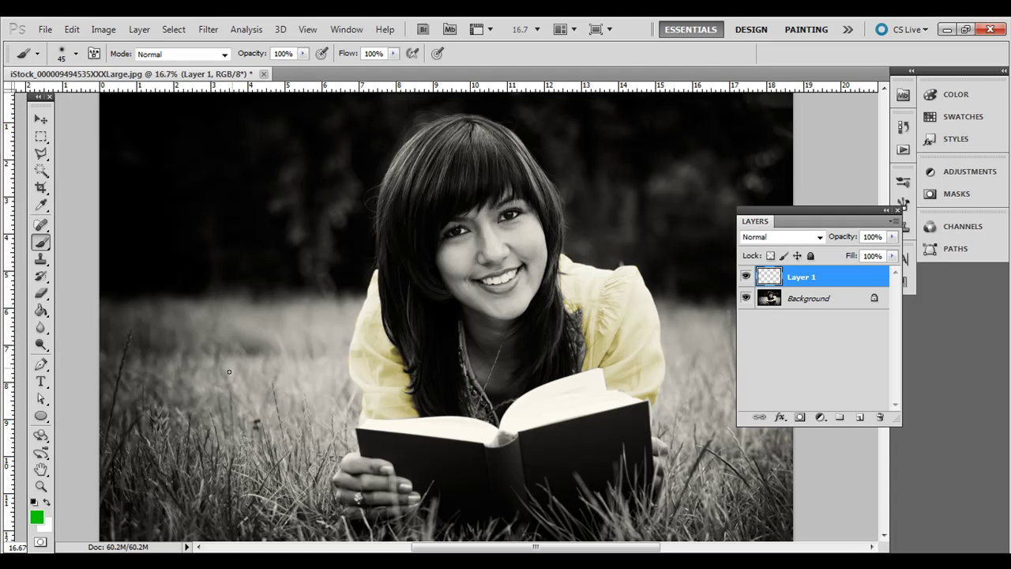
- Choose a soft round 45 px brush with 0% hardness and enlarge it to 1000 px
{"action": "left_click", "coordinate": [76, 54]}
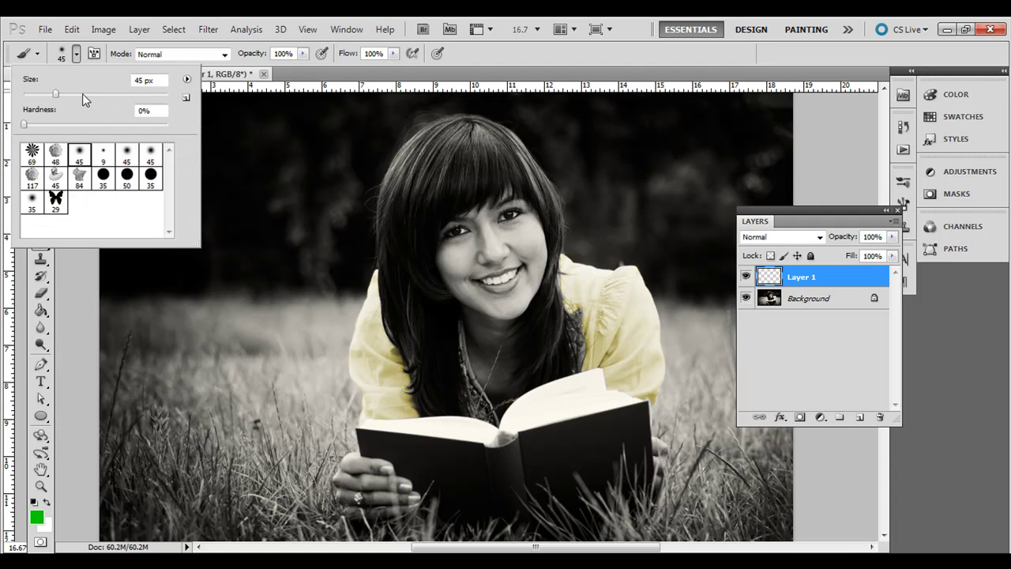
{"action": "left_click", "coordinate": [130, 155]}
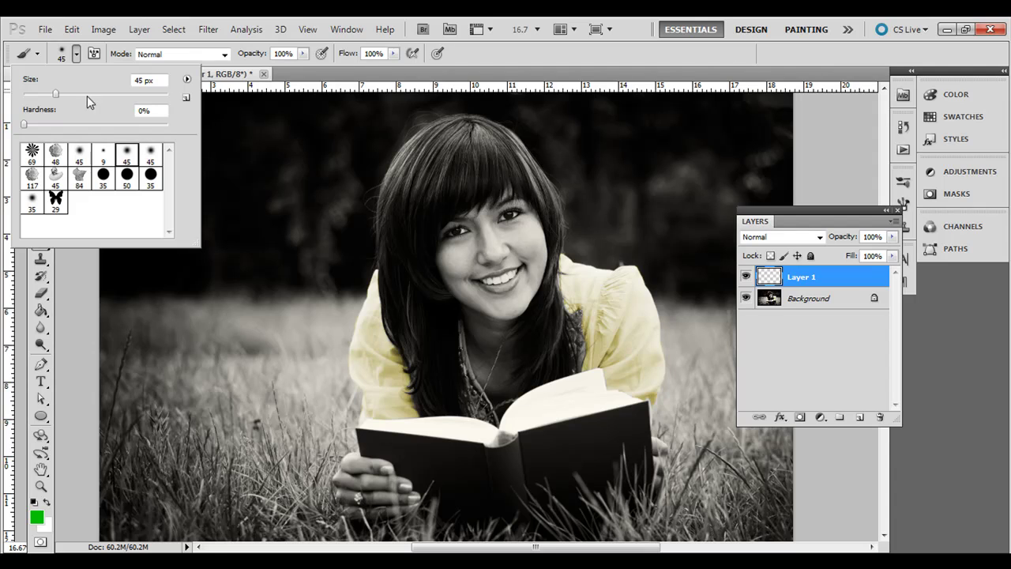
{"action": "left_click", "coordinate": [75, 55]}
{"action": "key", "text": "bracketright"}
{"action": "key", "text": "bracketright"}
{"action": "key", "text": "bracketright"}
{"action": "key", "text": "bracketright"}
{"action": "key", "text": "bracketright"}
{"action": "key", "text": "bracketright"}
{"action": "key", "text": "bracketright"}
{"action": "key", "text": "bracketright"}
{"action": "key", "text": "bracketright"}
{"action": "key", "text": "bracketright"}
{"action": "key", "text": "bracketright"}
{"action": "key", "text": "bracketright"}
{"action": "key", "text": "bracketright"}
{"action": "key", "text": "bracketright"}
{"action": "key", "text": "bracketright"}
{"action": "key", "text": "bracketright"}
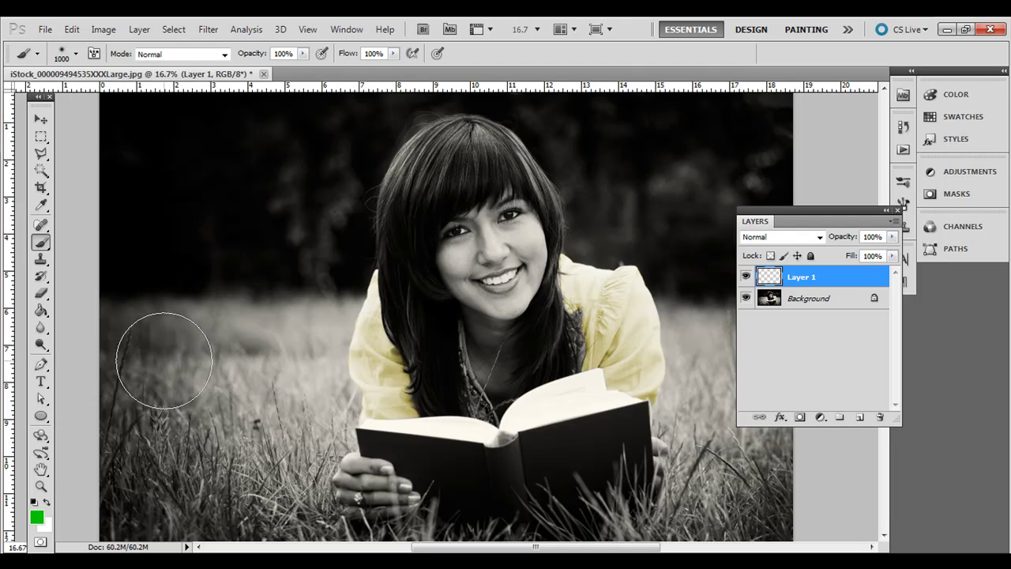
- Try painting green over the grass at the photo's left edge, and undo the strokes
{"action": "left_click", "coordinate": [131, 354]}
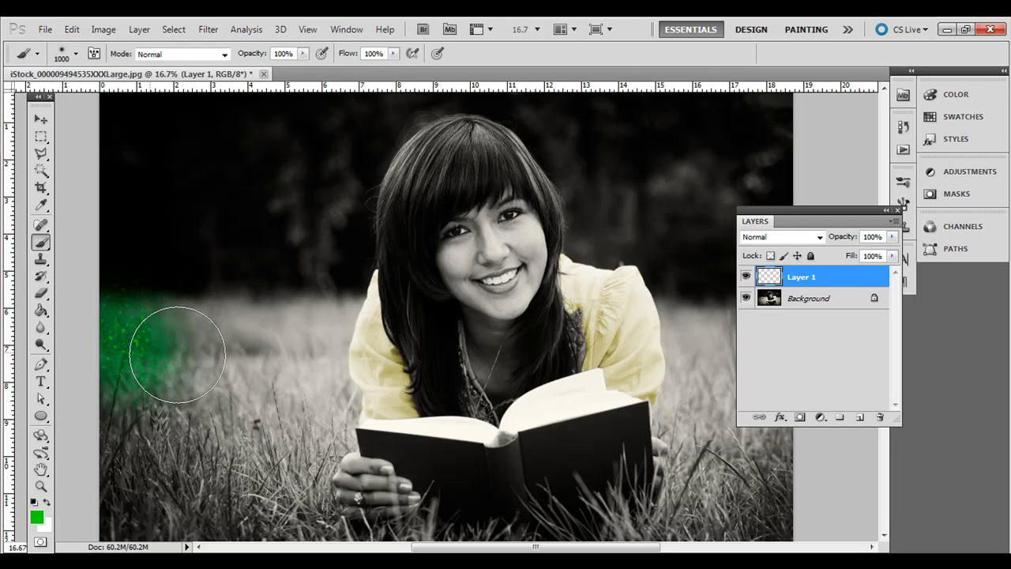
{"action": "left_click", "coordinate": [177, 260]}
{"action": "key", "text": "ctrl+alt+z"}
{"action": "key", "text": "ctrl+alt+z"}
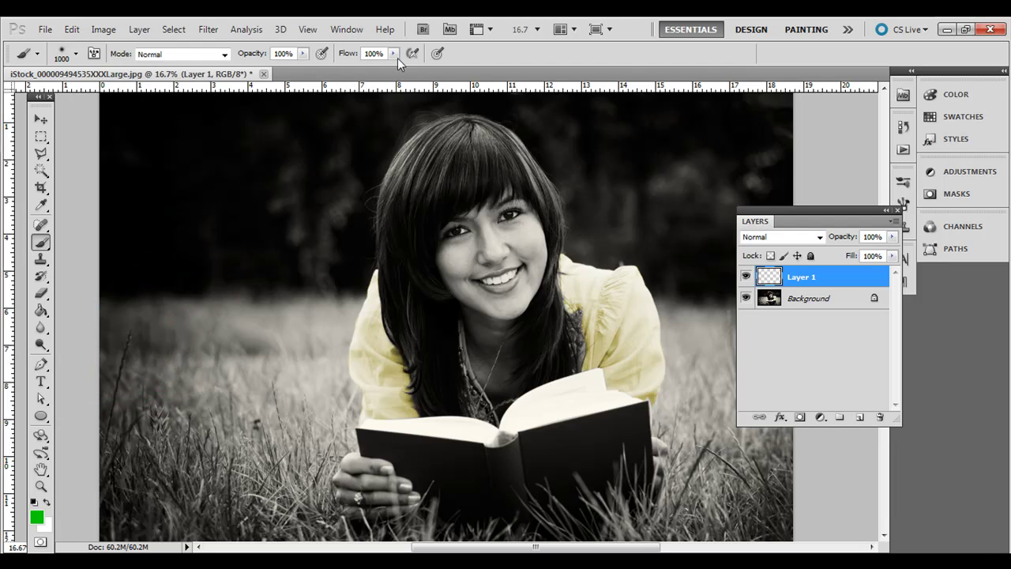
- Turn off the Scattering and Texture options in the brush settings to get a plain soft stroke
{"action": "left_click", "coordinate": [347, 30]}
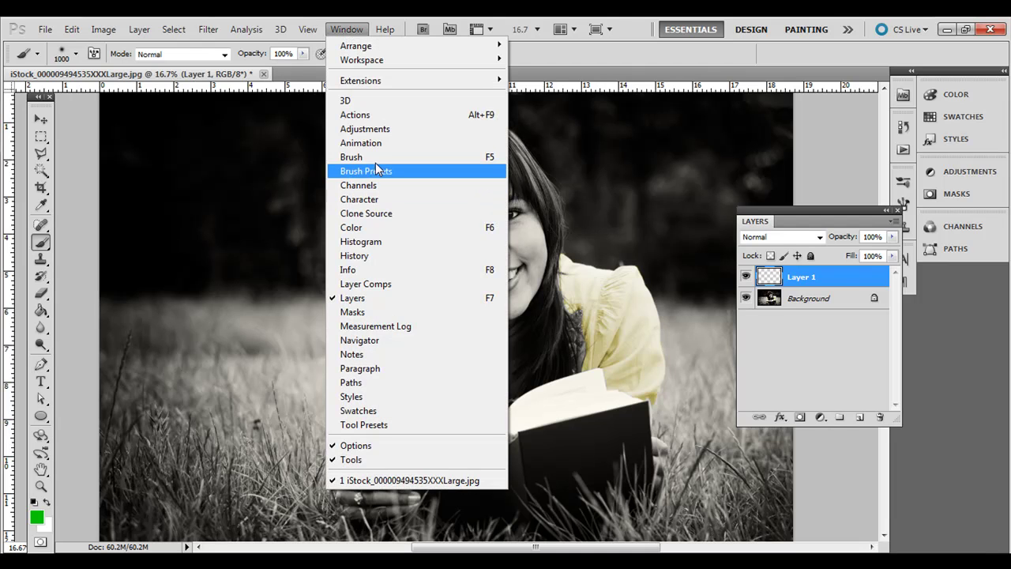
{"action": "left_click", "coordinate": [372, 157]}
{"action": "left_click", "coordinate": [646, 247]}
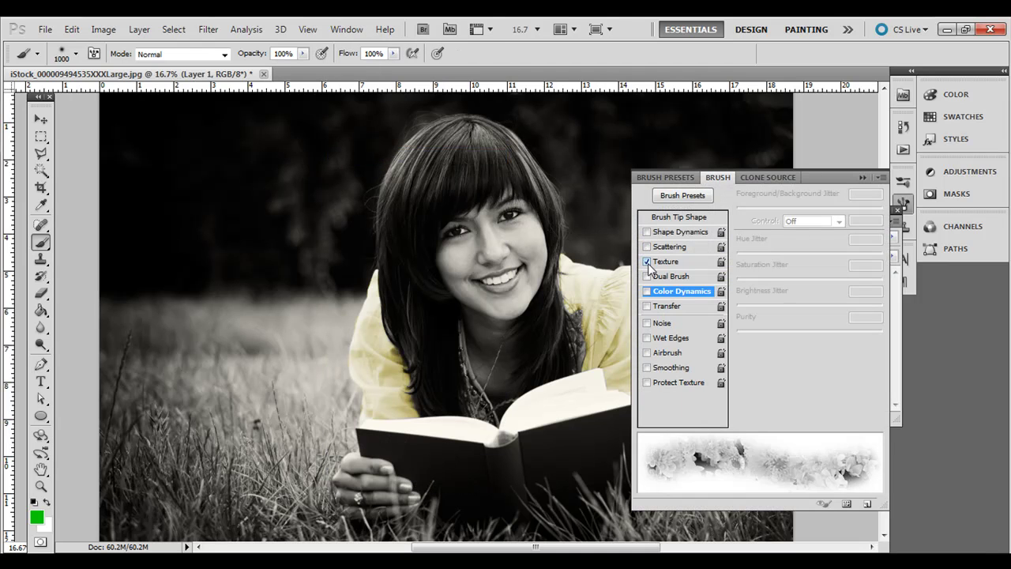
{"action": "left_click", "coordinate": [646, 262]}
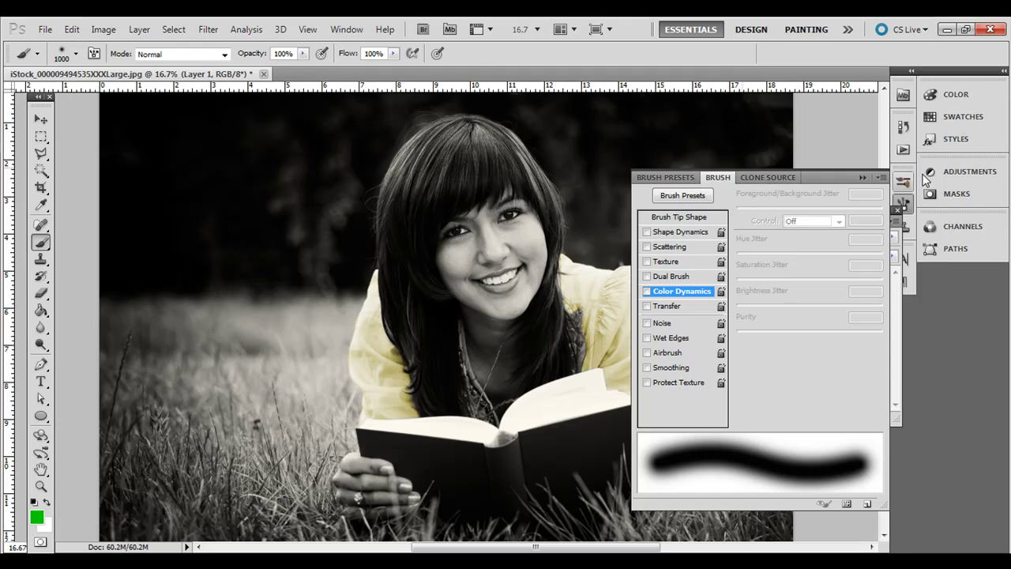
{"action": "left_click", "coordinate": [863, 178]}
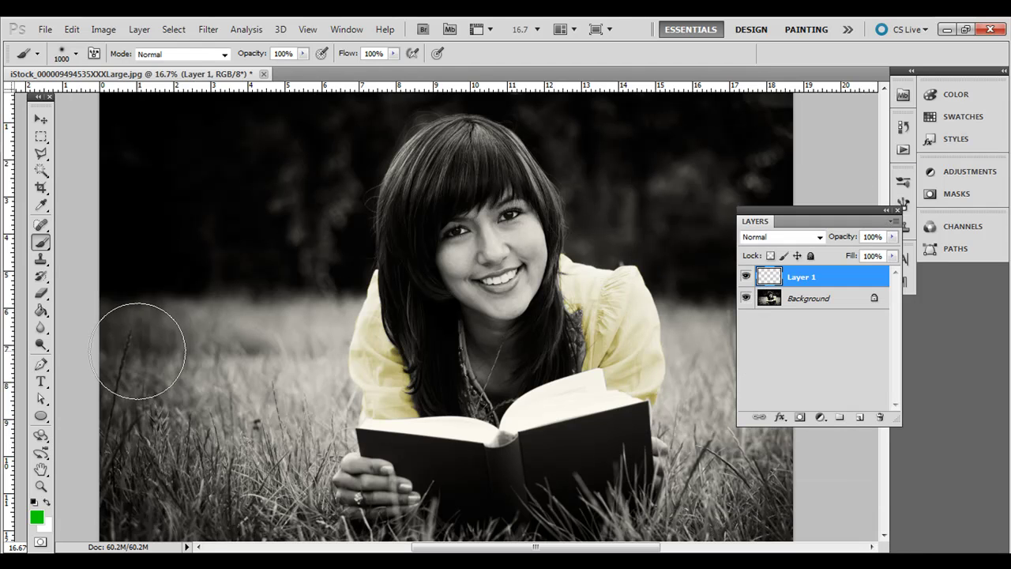
- Paint green broadly over the grass on both sides of the woman, staying clear of her arms and the book
{"action": "mouse_move", "coordinate": [132, 345]}
{"action": "left_mouse_down"}
{"action": "mouse_move", "coordinate": [240, 351]}
{"action": "mouse_move", "coordinate": [271, 327]}
{"action": "mouse_move", "coordinate": [282, 368]}
{"action": "mouse_move", "coordinate": [269, 443]}
{"action": "left_mouse_up"}
{"action": "mouse_move", "coordinate": [193, 432]}
{"action": "left_mouse_down"}
{"action": "mouse_move", "coordinate": [144, 394]}
{"action": "mouse_move", "coordinate": [114, 536]}
{"action": "mouse_move", "coordinate": [243, 525]}
{"action": "mouse_move", "coordinate": [122, 450]}
{"action": "mouse_move", "coordinate": [105, 432]}
{"action": "mouse_move", "coordinate": [124, 406]}
{"action": "left_mouse_up"}
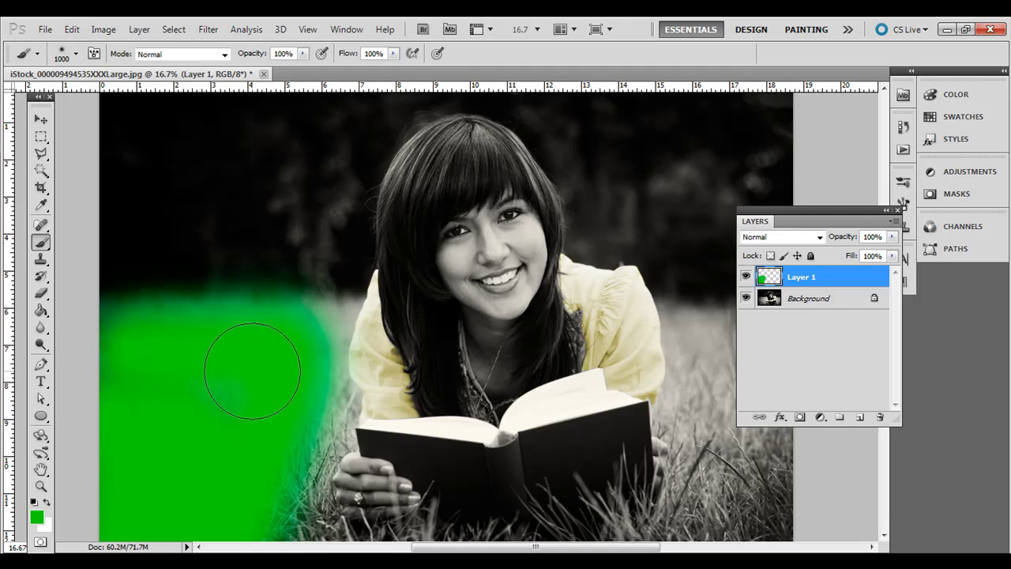
{"action": "left_click_drag", "start_coordinate": [718, 340], "coordinate": [783, 514]}
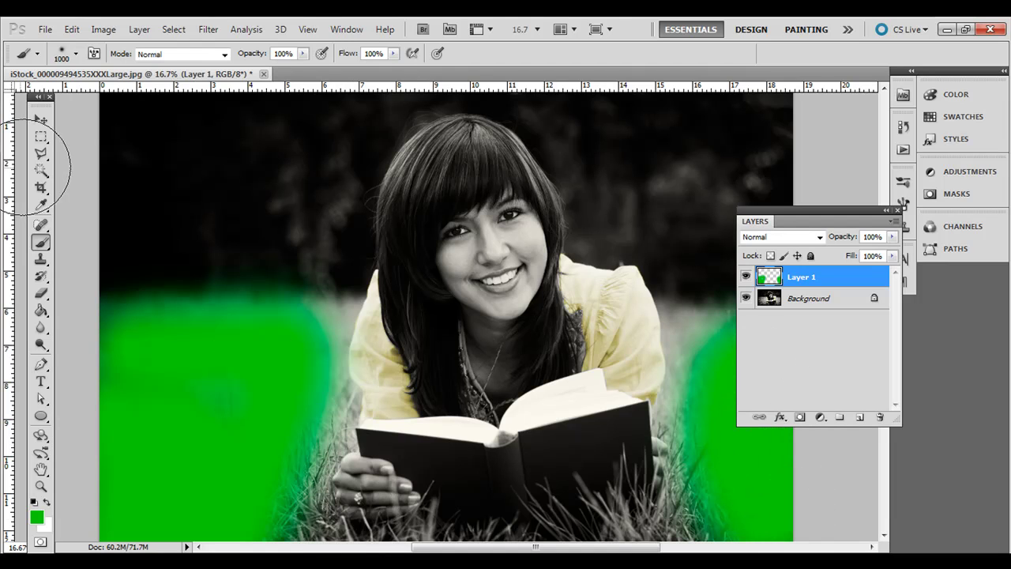
- Outline the unpainted grass along the woman's arm and hand on the photo's left half with the Polygonal Lasso, and brush it green
{"action": "left_click", "coordinate": [41, 153]}
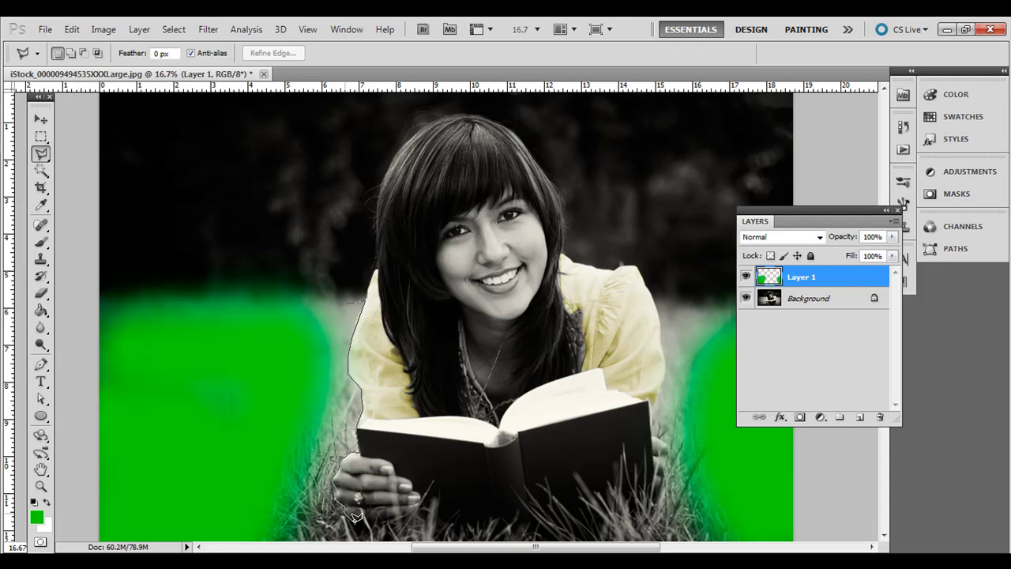
{"action": "scroll", "coordinate": [367, 526], "scroll_direction": "down", "scroll_amount": 2}
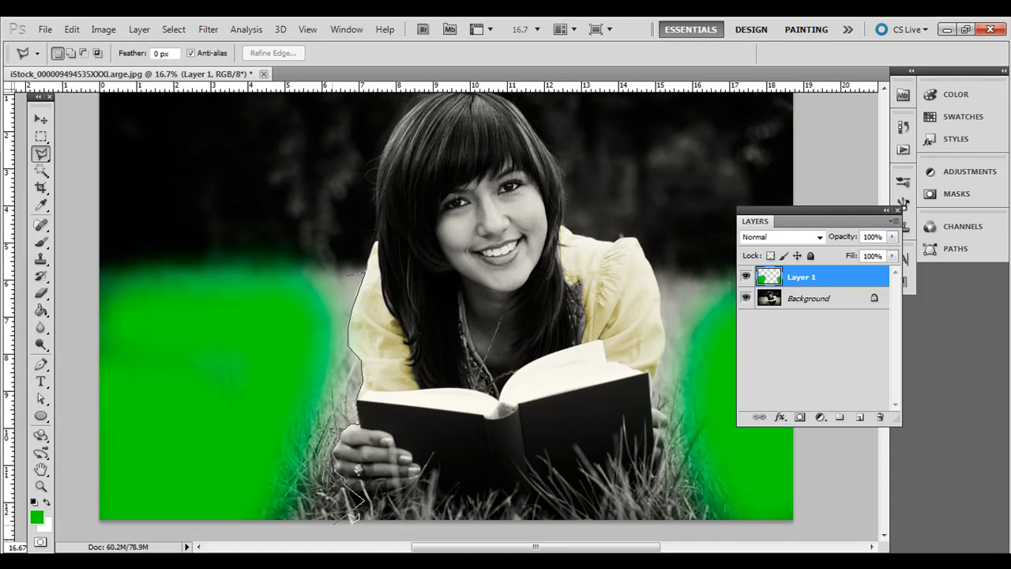
{"action": "left_click", "coordinate": [363, 535]}
{"action": "left_click", "coordinate": [229, 518]}
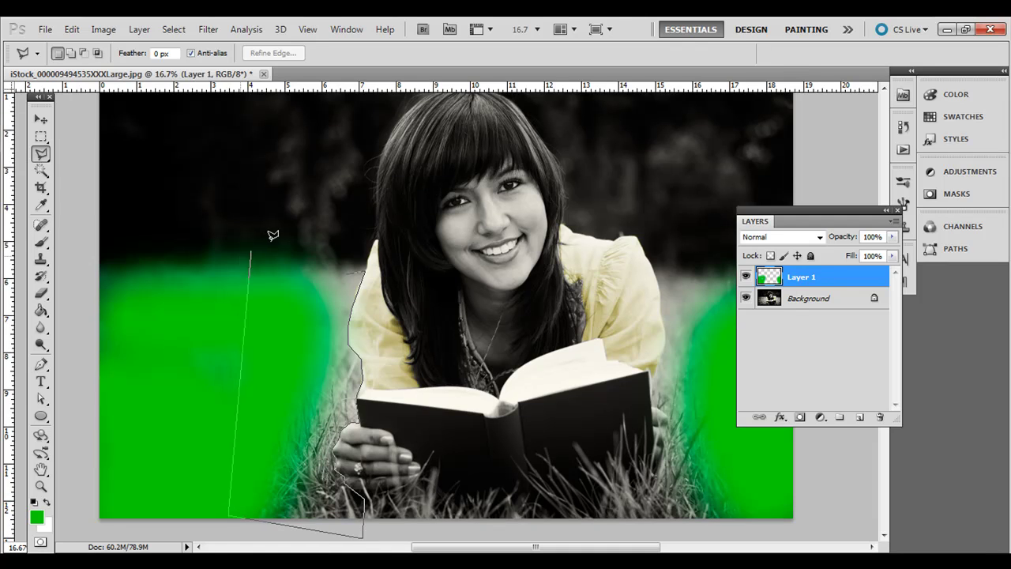
{"action": "left_click", "coordinate": [278, 240]}
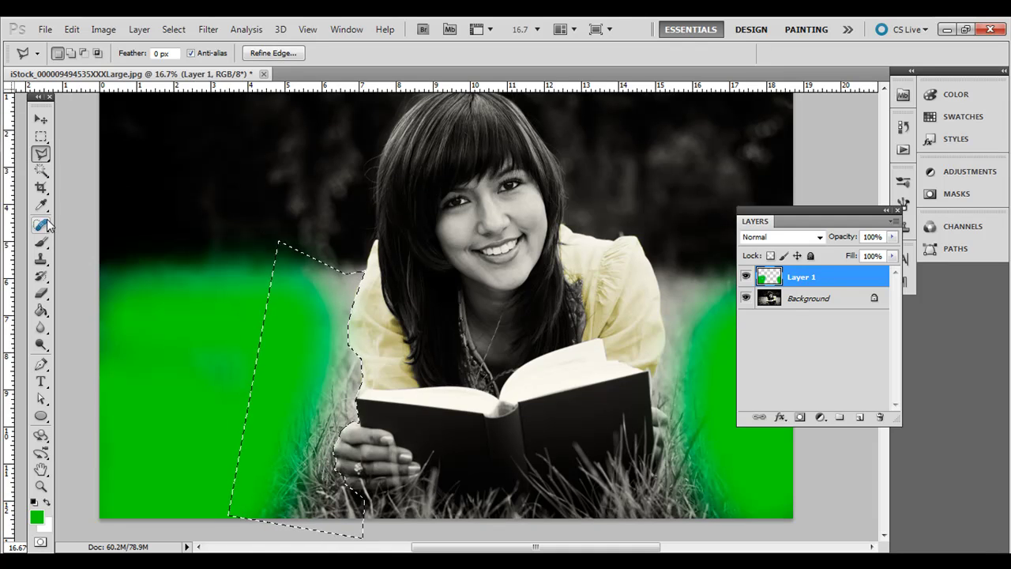
{"action": "left_click", "coordinate": [41, 242]}
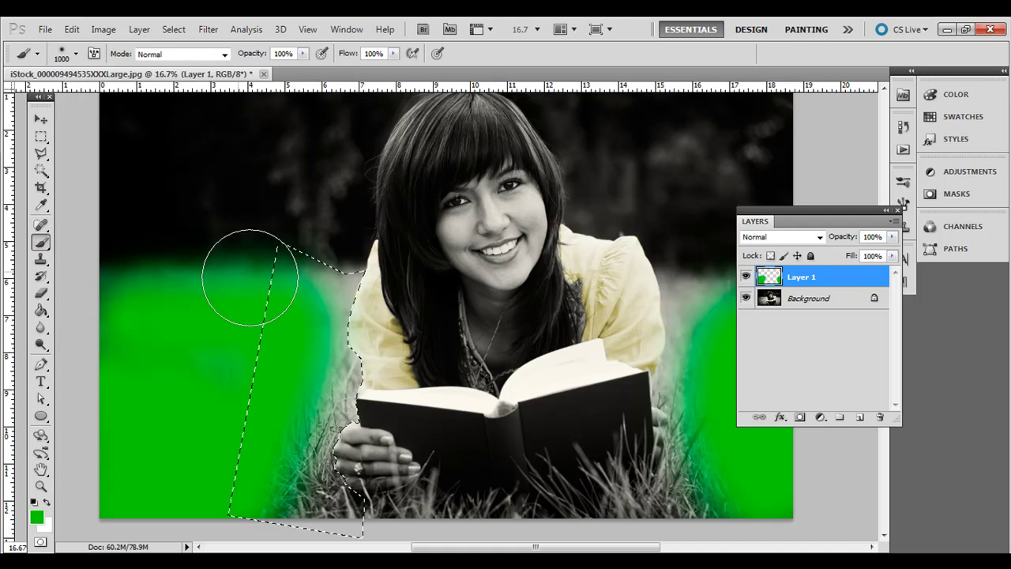
{"action": "mouse_move", "coordinate": [320, 290]}
{"action": "left_mouse_down"}
{"action": "mouse_move", "coordinate": [289, 416]}
{"action": "mouse_move", "coordinate": [347, 344]}
{"action": "mouse_move", "coordinate": [309, 508]}
{"action": "mouse_move", "coordinate": [345, 506]}
{"action": "mouse_move", "coordinate": [326, 505]}
{"action": "mouse_move", "coordinate": [277, 342]}
{"action": "mouse_move", "coordinate": [315, 283]}
{"action": "mouse_move", "coordinate": [273, 280]}
{"action": "left_mouse_up"}
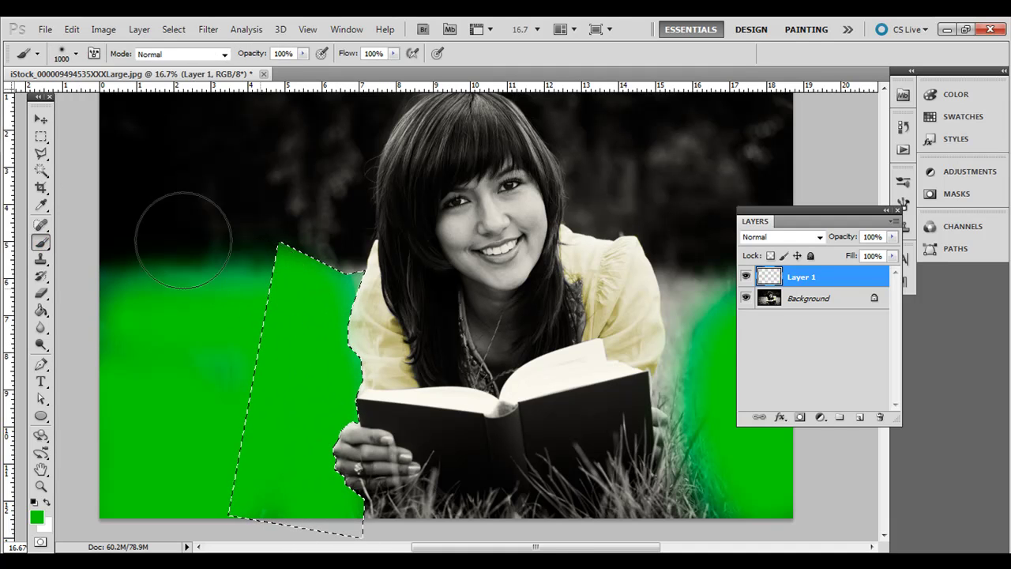
{"action": "left_click", "coordinate": [41, 136]}
{"action": "left_click", "coordinate": [173, 29]}
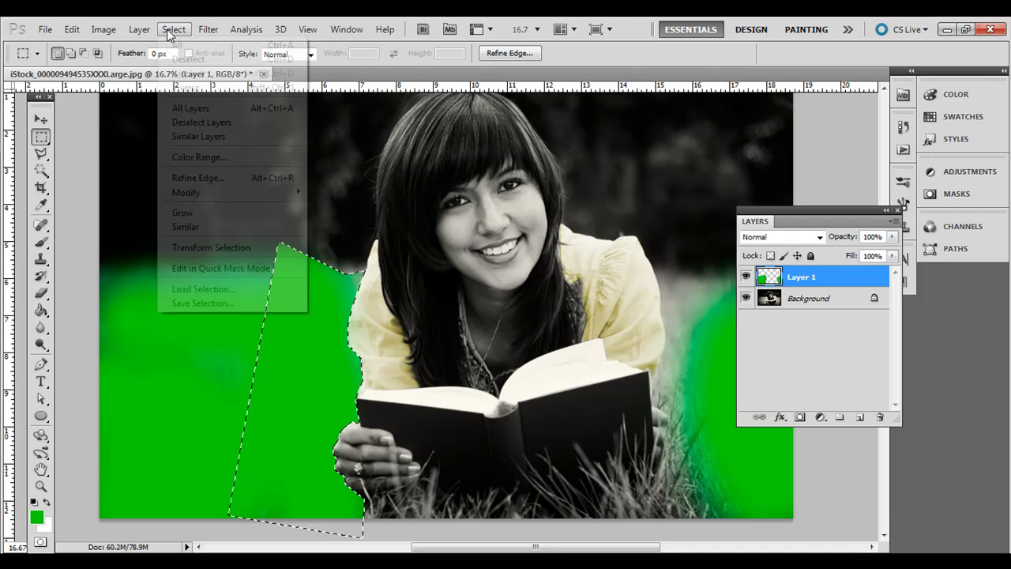
{"action": "left_click", "coordinate": [221, 177]}
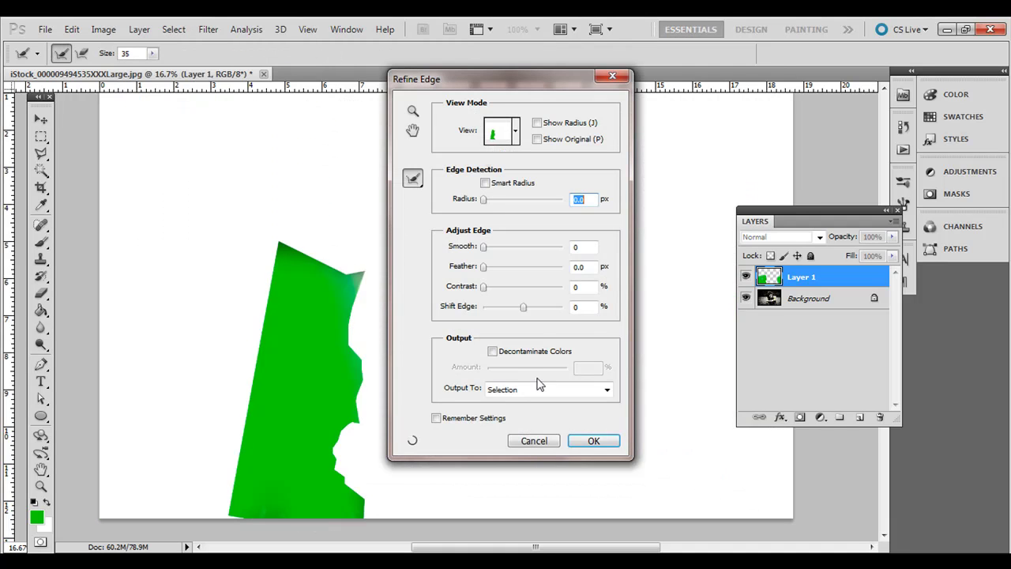
{"action": "left_click", "coordinate": [533, 440]}
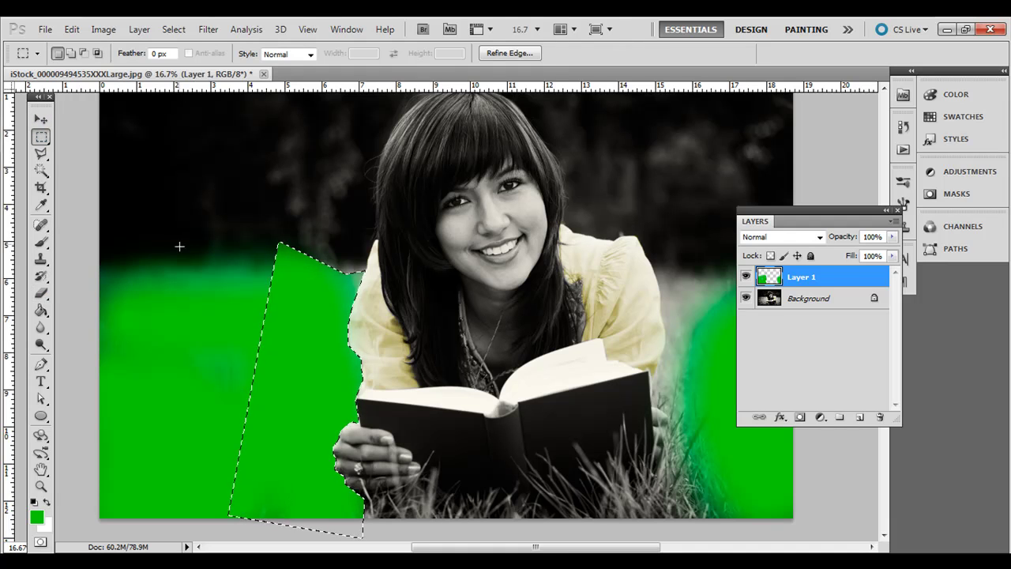
- Clear the selection and erase the green corner rising above the grass line beside the woman's shoulder with a 400 px Eraser
{"action": "key", "text": "ctrl+d"}
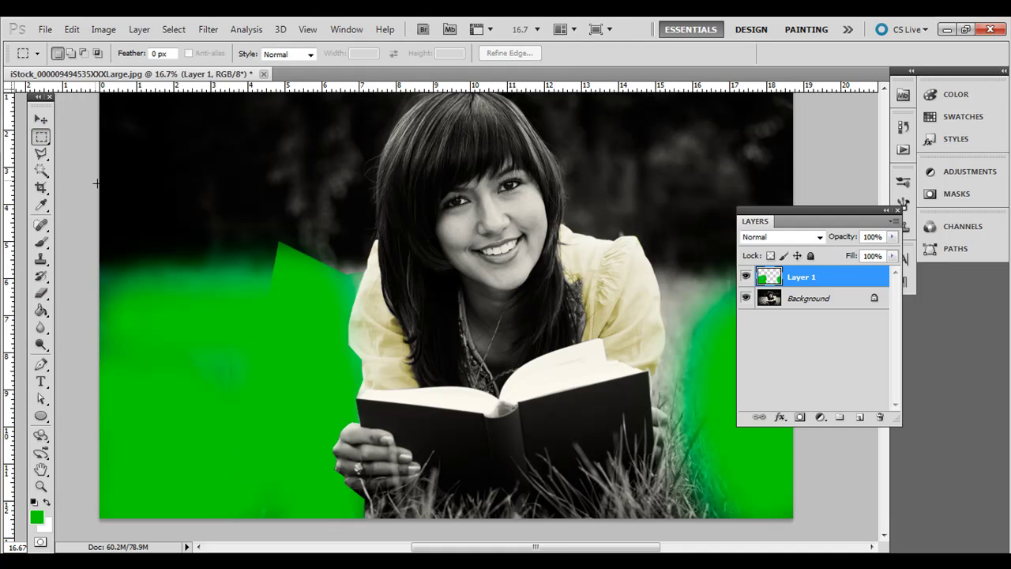
{"action": "left_click", "coordinate": [41, 292]}
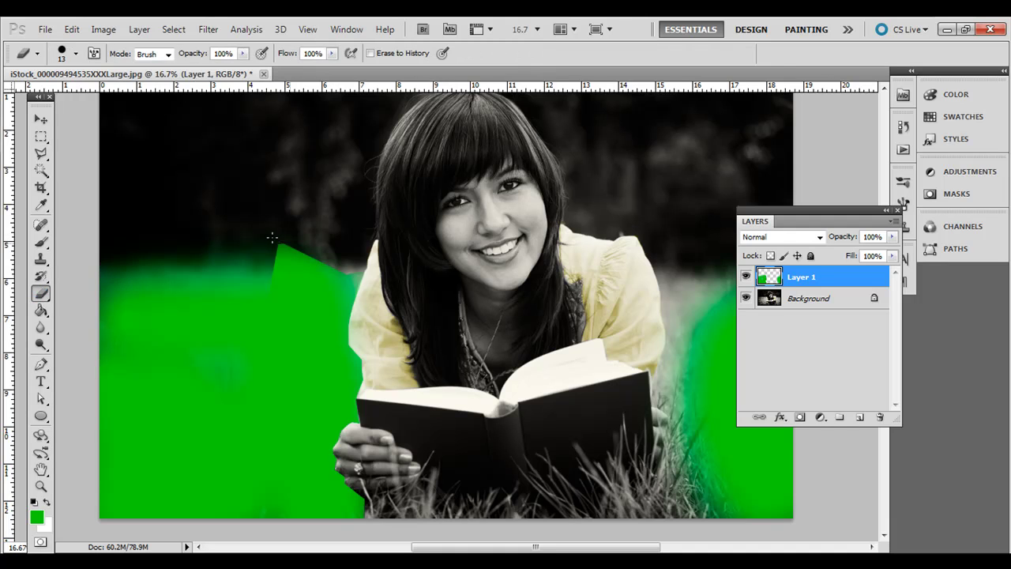
{"action": "key", "text": "bracketright"}
{"action": "key", "text": "bracketright"}
{"action": "key", "text": "bracketright"}
{"action": "left_click", "coordinate": [271, 237]}
{"action": "mouse_move", "coordinate": [271, 241]}
{"action": "left_mouse_down"}
{"action": "mouse_move", "coordinate": [326, 242]}
{"action": "mouse_move", "coordinate": [270, 247]}
{"action": "mouse_move", "coordinate": [230, 234]}
{"action": "mouse_move", "coordinate": [193, 249]}
{"action": "mouse_move", "coordinate": [165, 239]}
{"action": "mouse_move", "coordinate": [110, 246]}
{"action": "mouse_move", "coordinate": [183, 239]}
{"action": "left_mouse_up"}
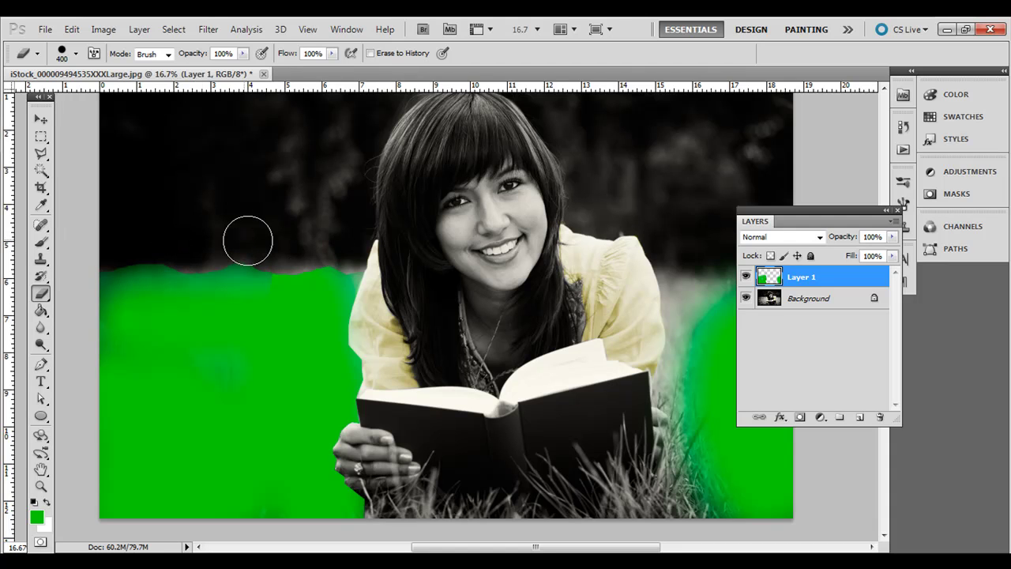
{"action": "key", "text": "ctrl+z"}
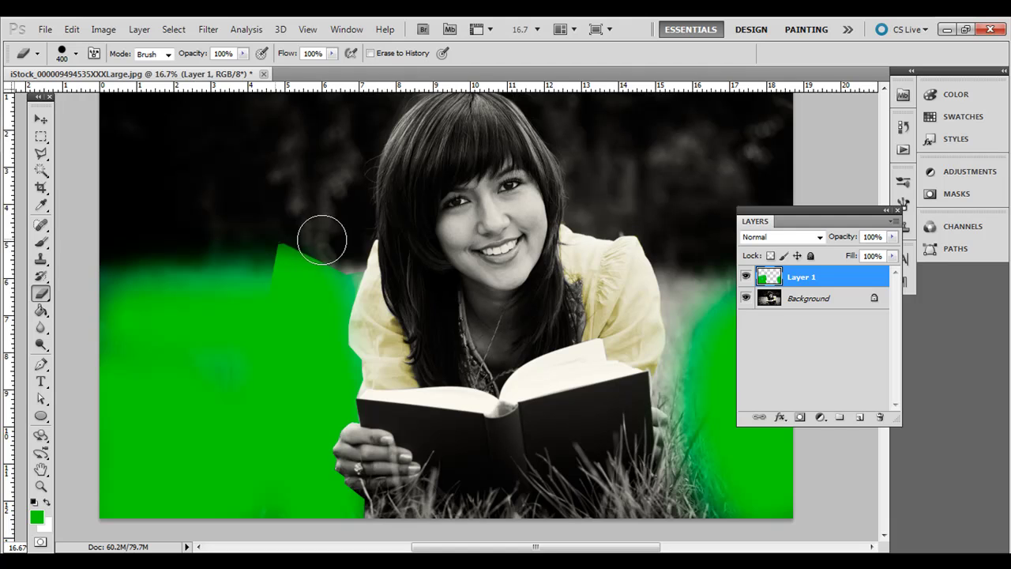
{"action": "mouse_move", "coordinate": [318, 229]}
{"action": "left_mouse_down"}
{"action": "mouse_move", "coordinate": [285, 208]}
{"action": "mouse_move", "coordinate": [298, 232]}
{"action": "mouse_move", "coordinate": [313, 235]}
{"action": "mouse_move", "coordinate": [290, 239]}
{"action": "left_mouse_up"}
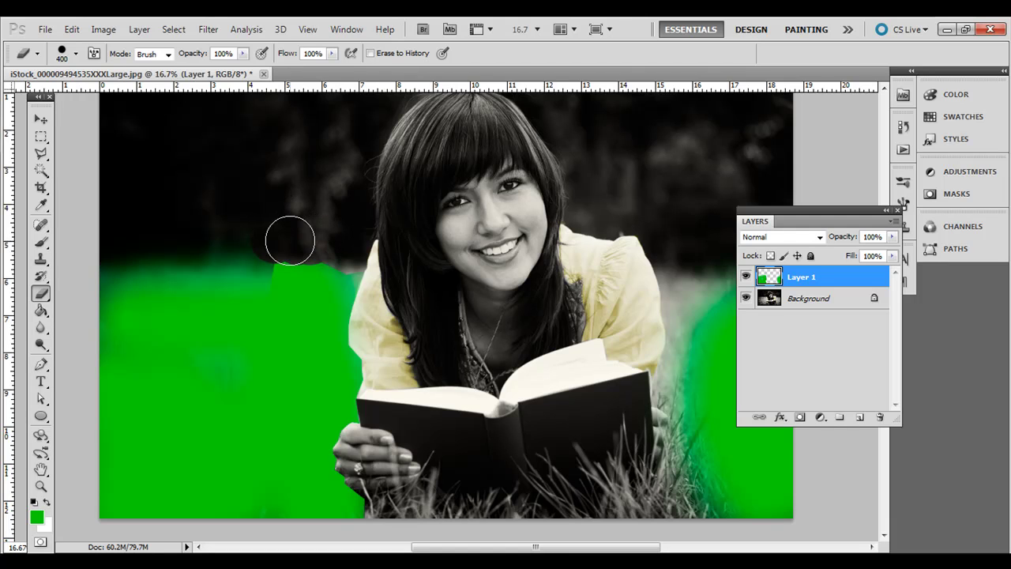
- Step through the blend modes of Layer 1, starting with Dissolve, and choose Color
{"action": "key", "text": "ctrl+minus"}
{"action": "key", "text": "ctrl+minus"}
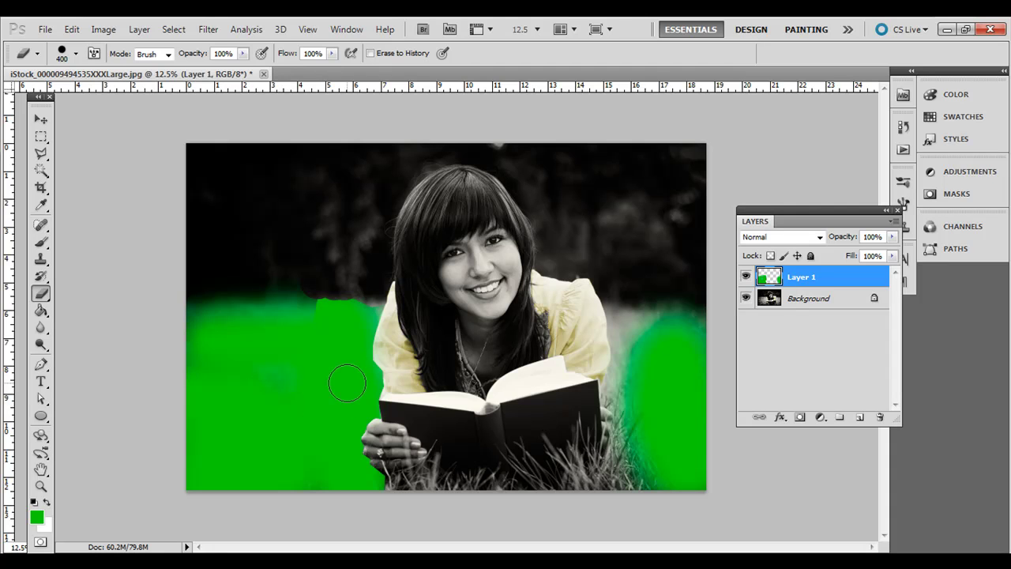
{"action": "left_click", "coordinate": [822, 236]}
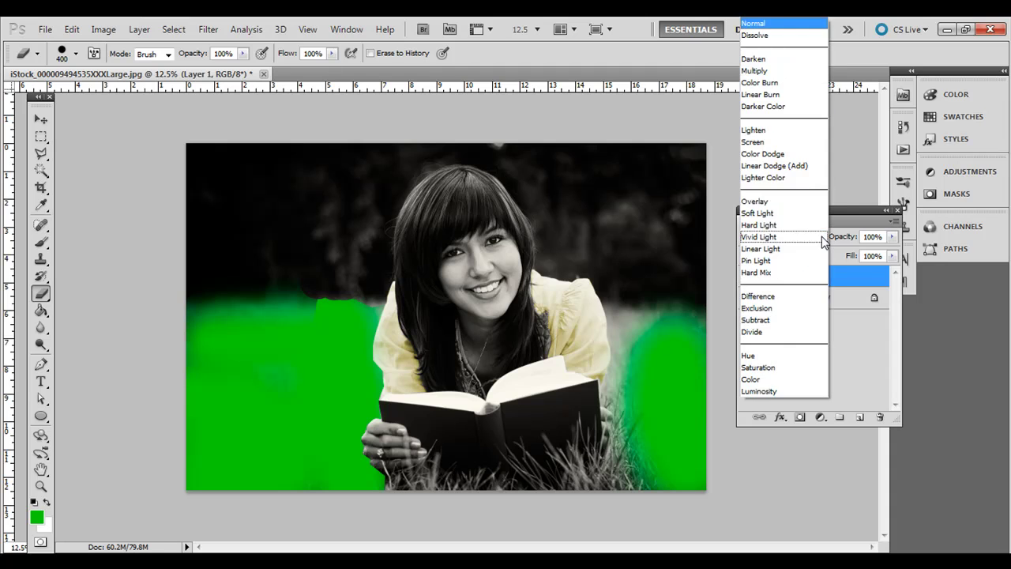
{"action": "left_click", "coordinate": [841, 263]}
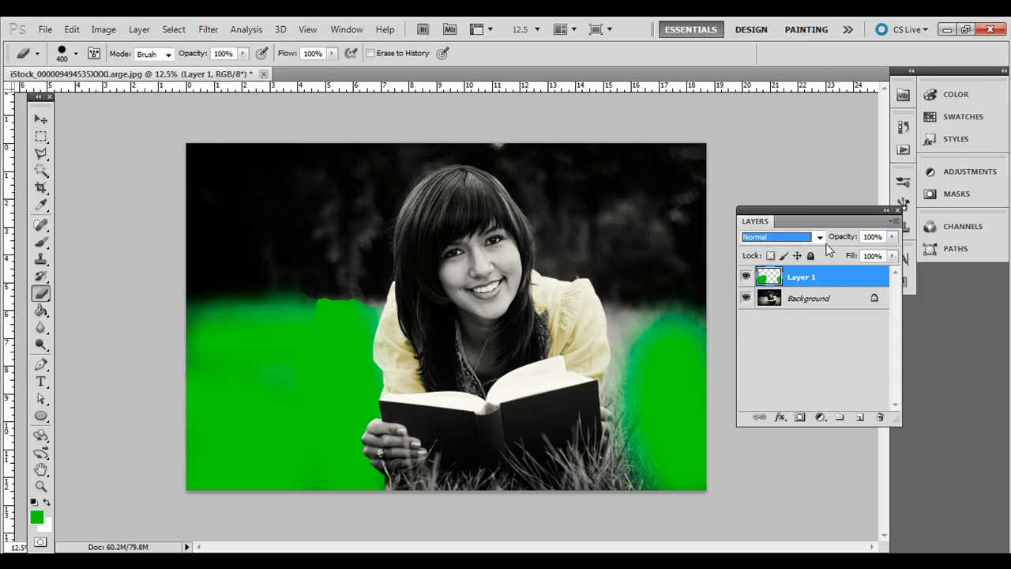
{"action": "left_click", "coordinate": [819, 237]}
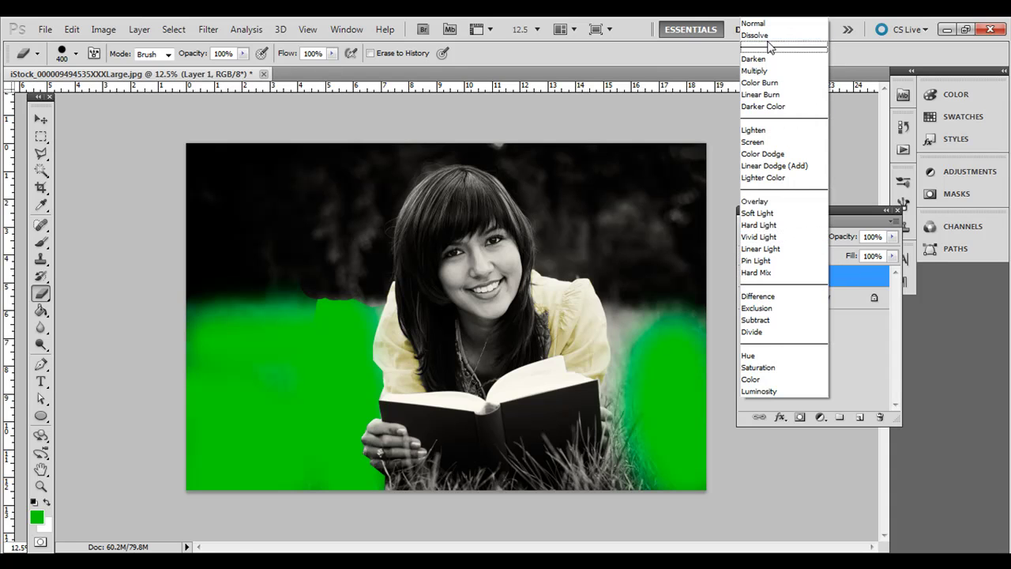
{"action": "left_click", "coordinate": [760, 35]}
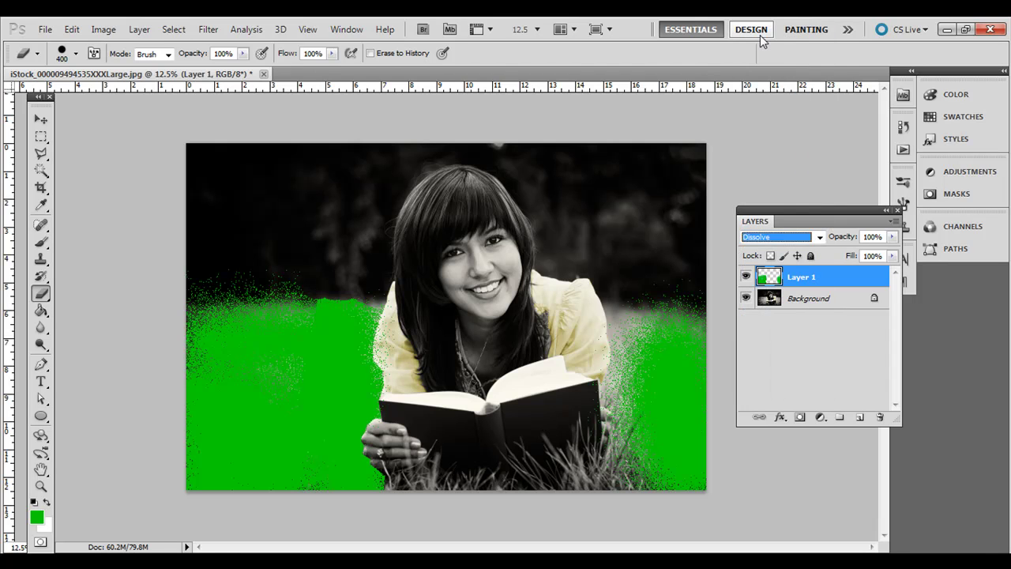
{"action": "key", "text": "Down"}
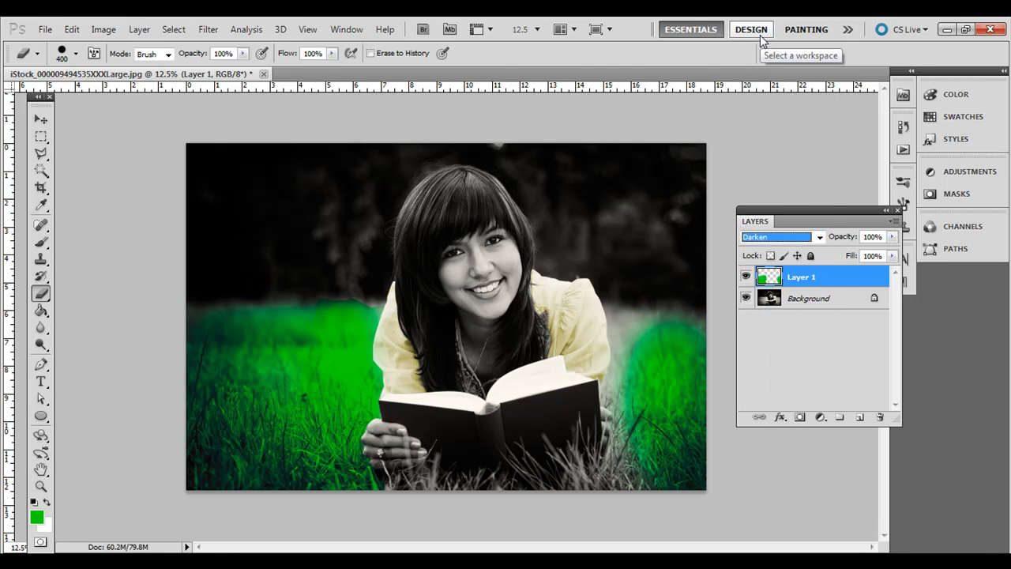
{"action": "key", "text": "Down"}
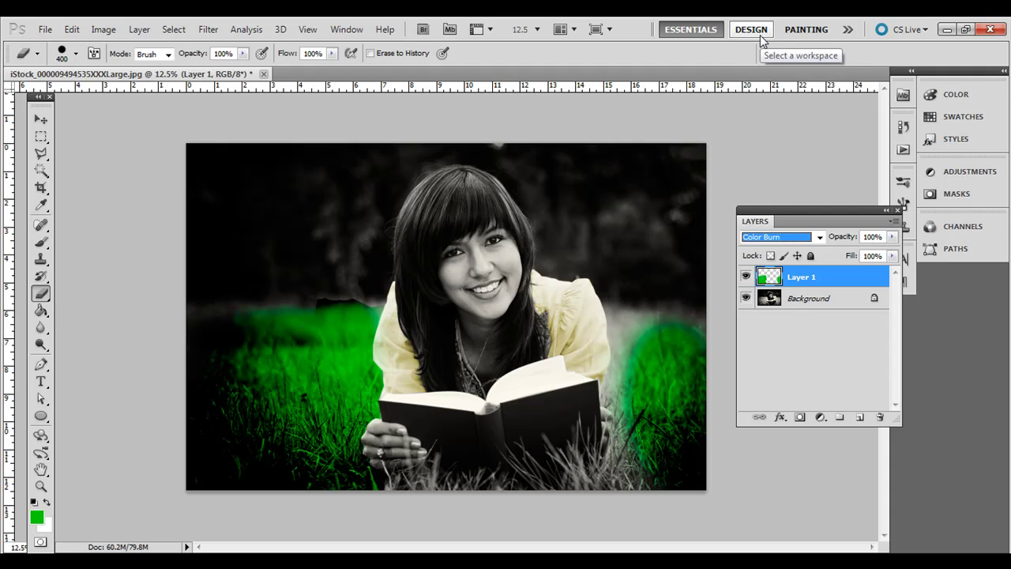
{"action": "key", "text": "Up"}
{"action": "key", "text": "Down"}
{"action": "key", "text": "Down"}
{"action": "key", "text": "Down"}
{"action": "key", "text": "Down"}
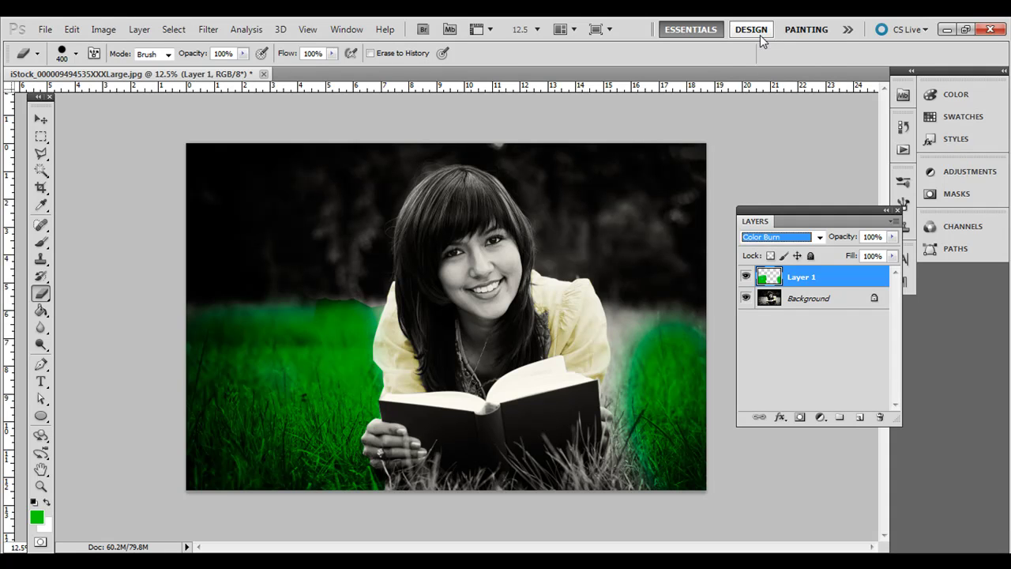
{"action": "key", "text": "Down"}
{"action": "key", "text": "Down"}
{"action": "key", "text": "Down"}
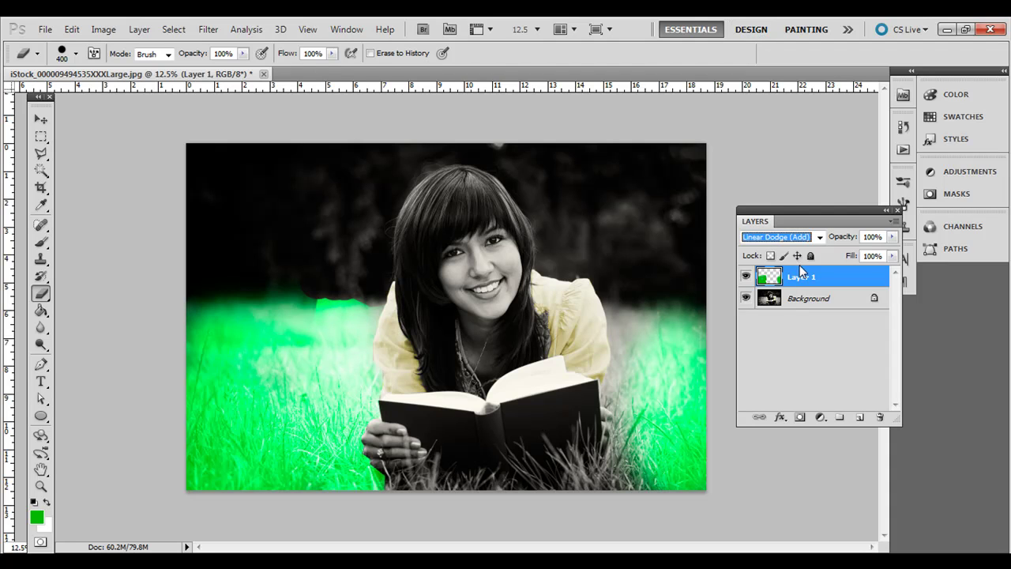
{"action": "key", "text": "Down"}
{"action": "key", "text": "Down"}
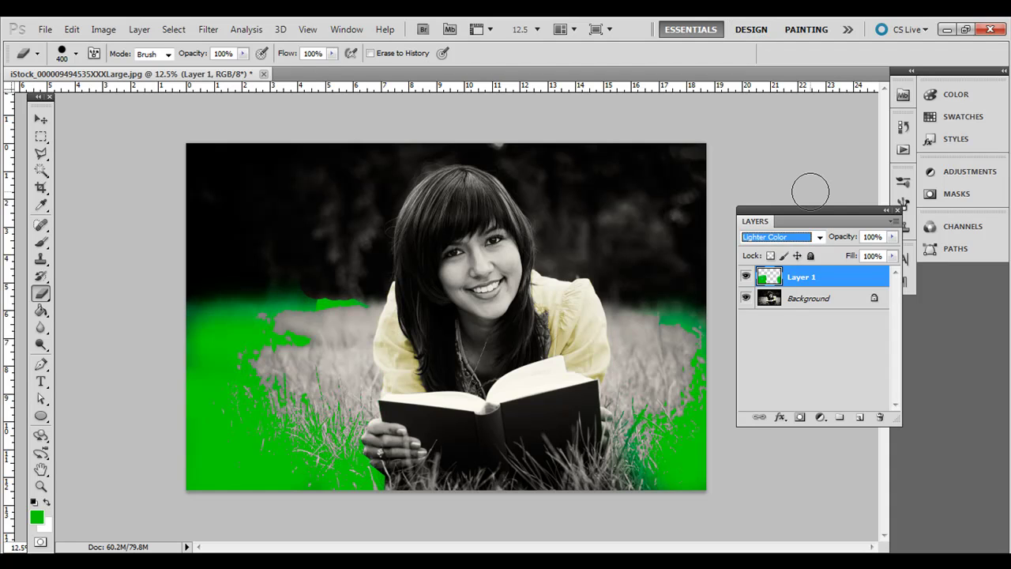
{"action": "key", "text": "Down"}
{"action": "key", "text": "Down"}
{"action": "key", "text": "Up"}
{"action": "key", "text": "Down"}
{"action": "key", "text": "Down"}
{"action": "key", "text": "Down"}
{"action": "key", "text": "Down"}
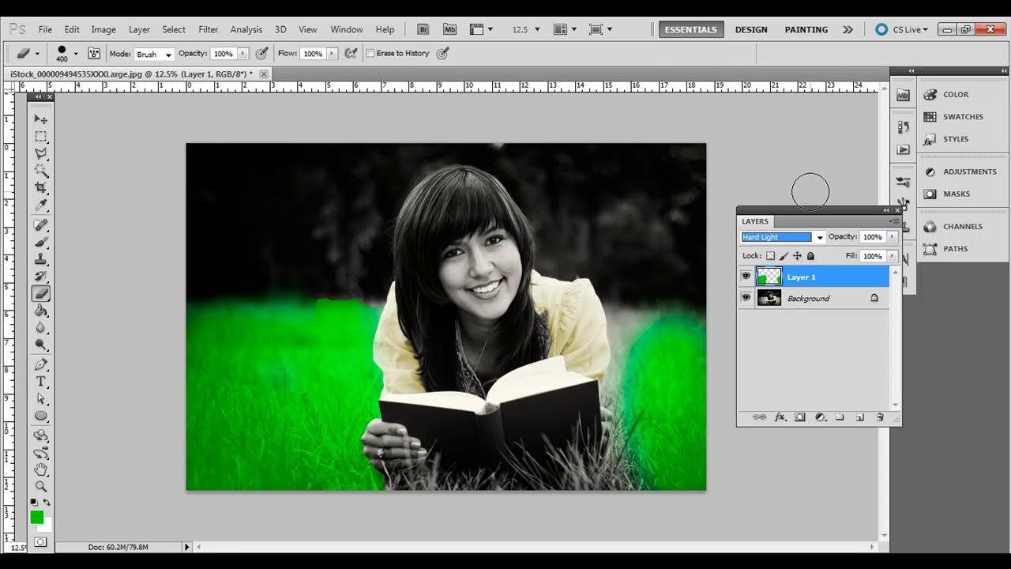
{"action": "key", "text": "Down"}
{"action": "key", "text": "Down"}
{"action": "key", "text": "Down"}
{"action": "key", "text": "Down"}
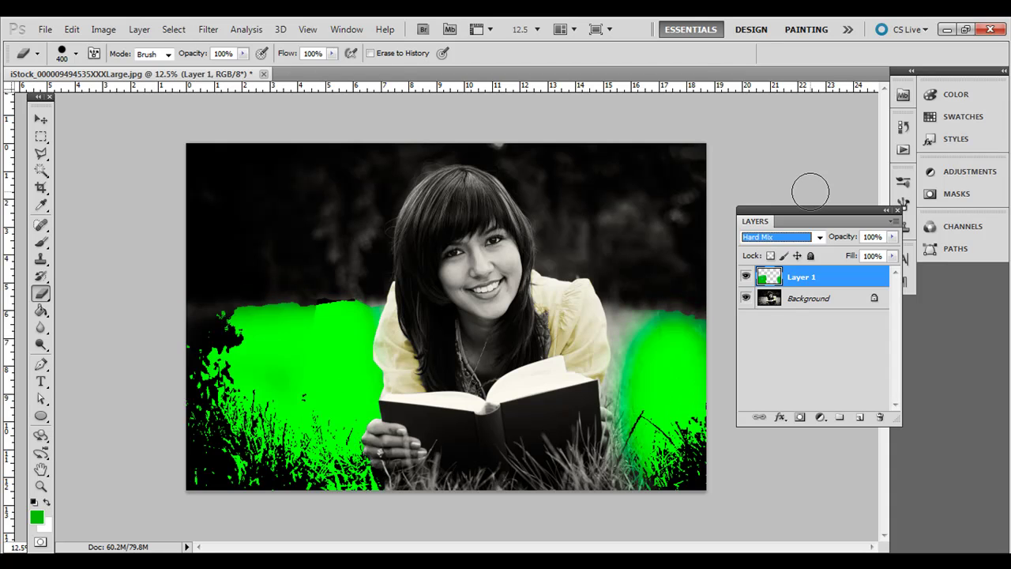
{"action": "key", "text": "Down"}
{"action": "key", "text": "Down"}
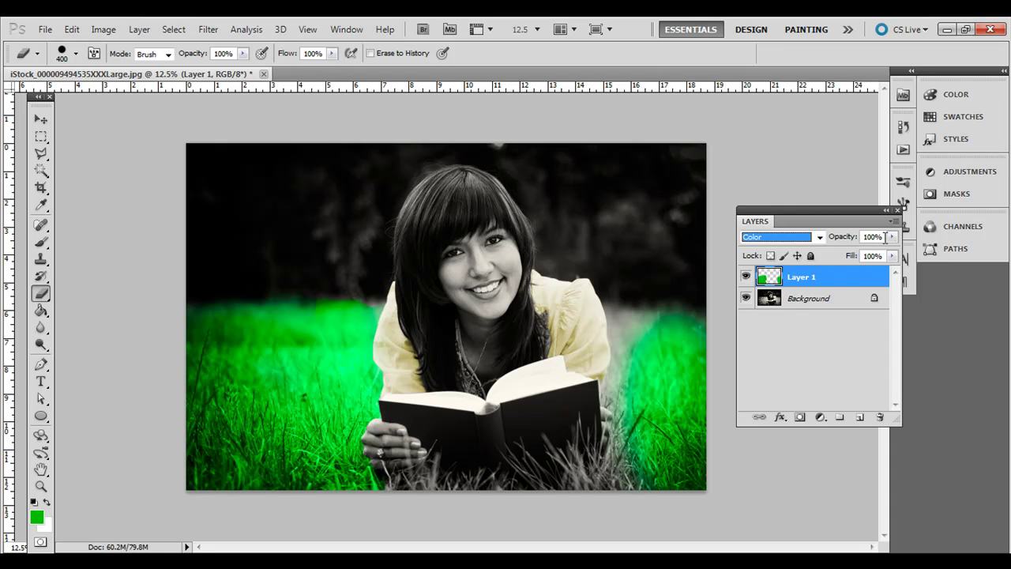
- Lower the opacity of Layer 1 to 45%
{"action": "left_click", "coordinate": [818, 237]}
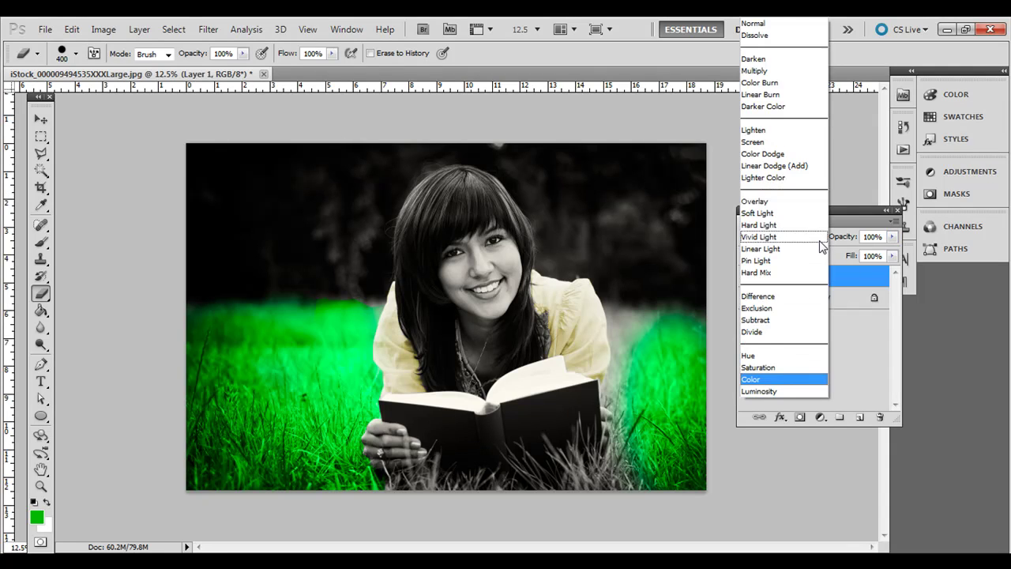
{"action": "left_click", "coordinate": [891, 237]}
{"action": "mouse_move", "coordinate": [894, 241]}
{"action": "left_mouse_down"}
{"action": "mouse_move", "coordinate": [891, 251]}
{"action": "mouse_move", "coordinate": [859, 252]}
{"action": "mouse_move", "coordinate": [904, 259]}
{"action": "mouse_move", "coordinate": [841, 257]}
{"action": "mouse_move", "coordinate": [850, 259]}
{"action": "left_mouse_up"}
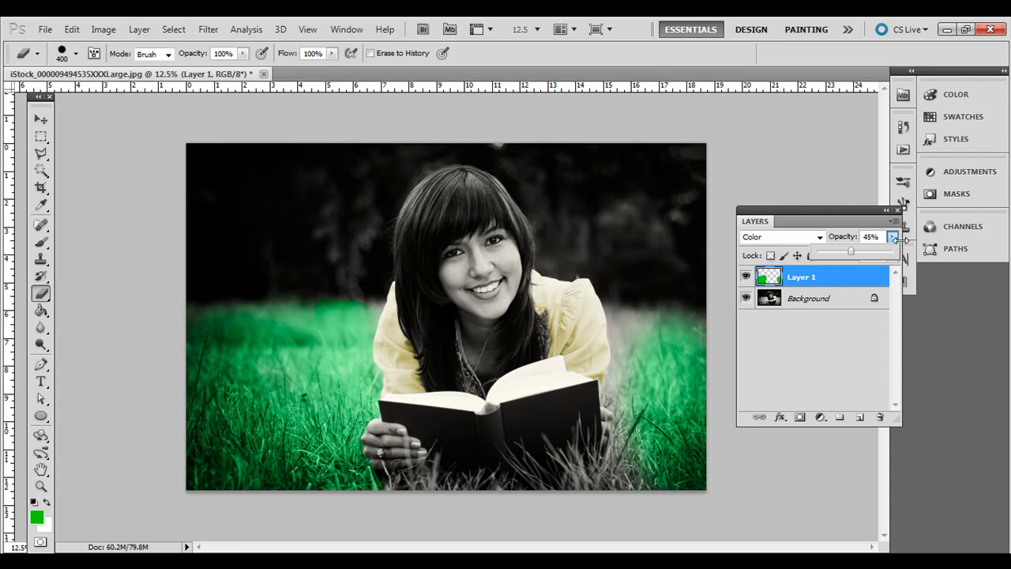
- Brush green with the 1000 px brush over the unpainted grass beside the woman's arm on the photo's right half
{"action": "left_click", "coordinate": [893, 236]}
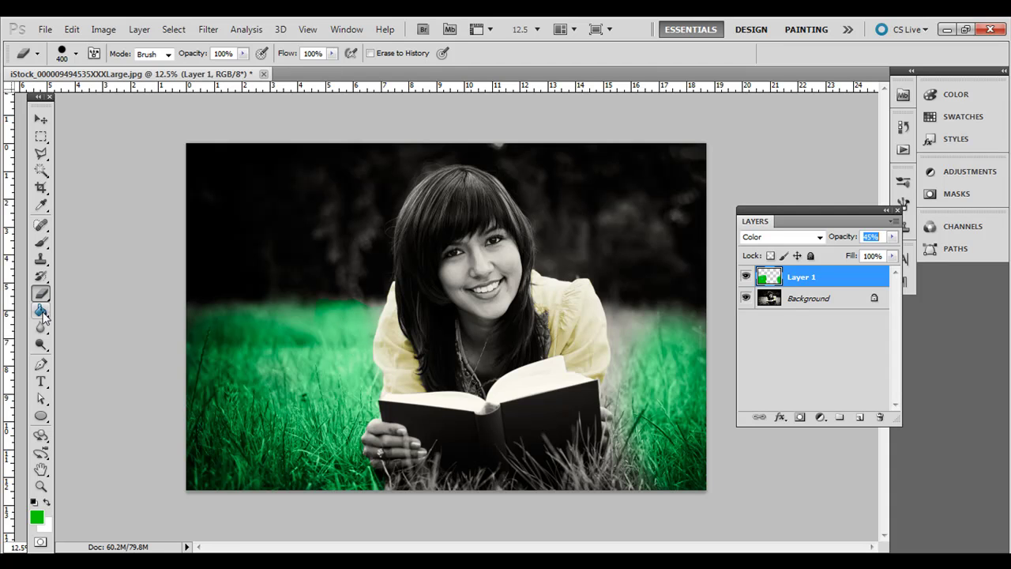
{"action": "left_click", "coordinate": [41, 242]}
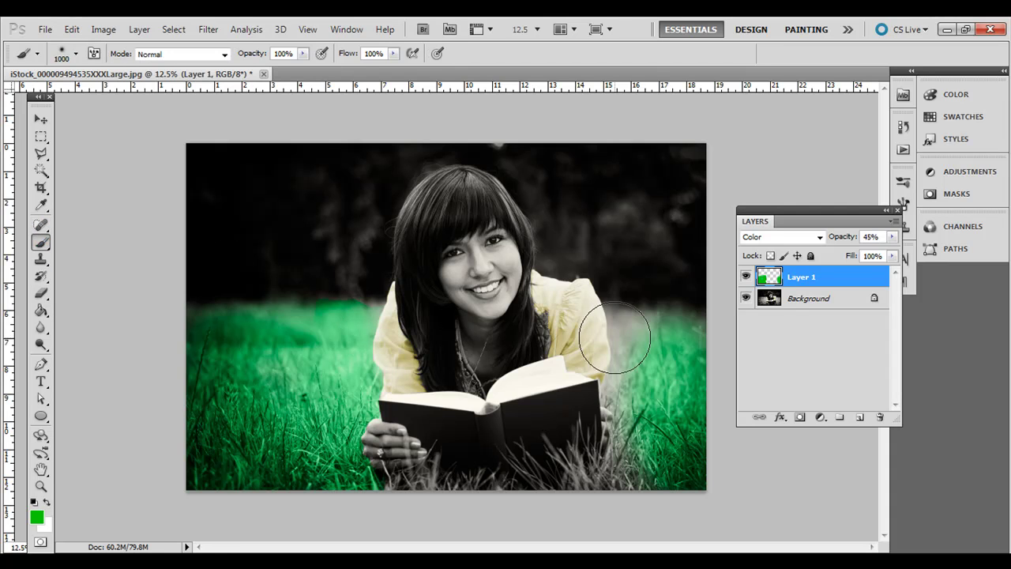
{"action": "mouse_move", "coordinate": [649, 338]}
{"action": "left_mouse_down"}
{"action": "mouse_move", "coordinate": [657, 392]}
{"action": "mouse_move", "coordinate": [640, 472]}
{"action": "mouse_move", "coordinate": [649, 346]}
{"action": "left_mouse_up"}
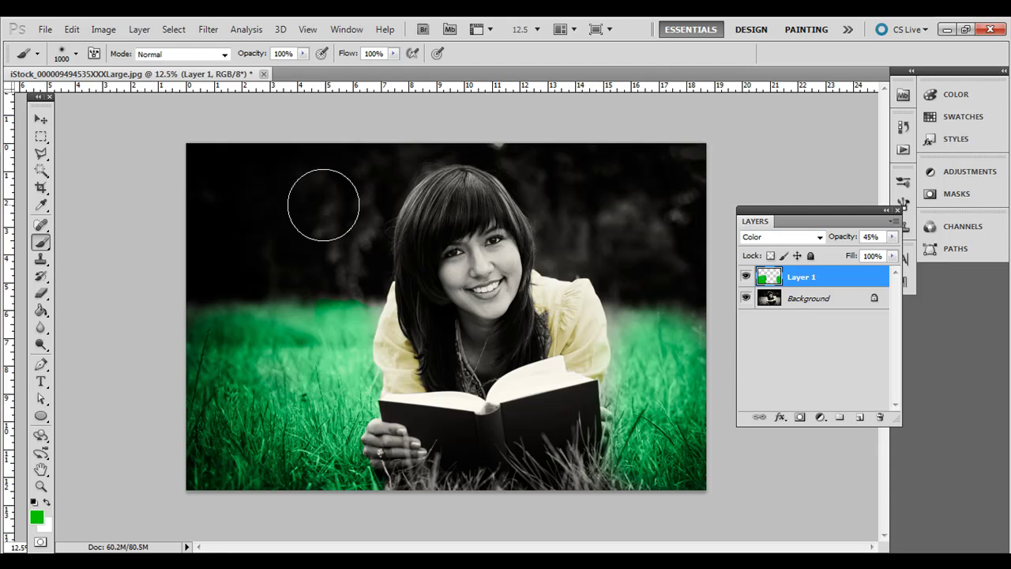
- Add a new layer above Layer 1 and set the foreground color to a dark golden yellow
{"action": "left_click", "coordinate": [860, 418]}
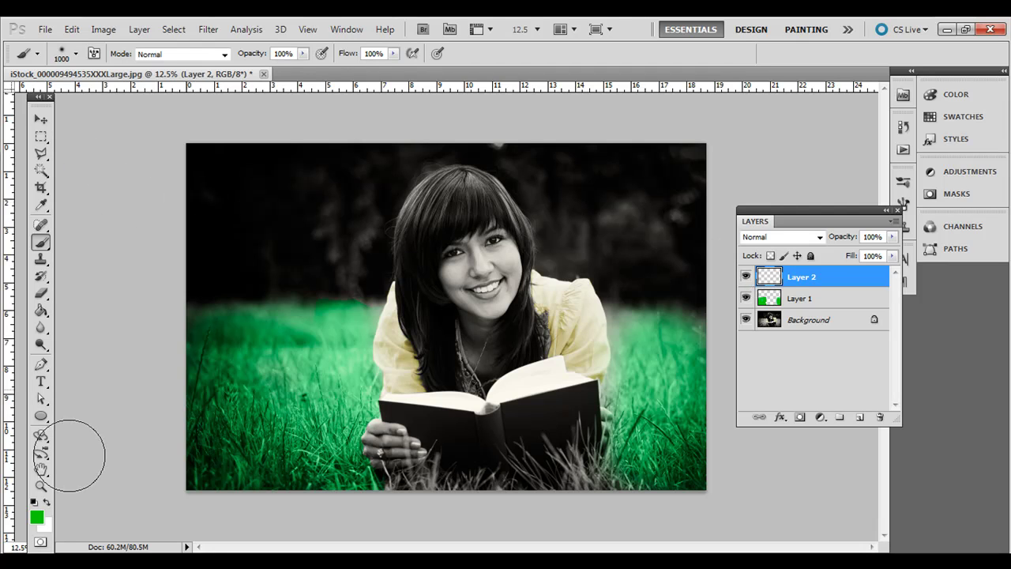
{"action": "left_click", "coordinate": [37, 517]}
{"action": "left_click", "coordinate": [442, 223]}
{"action": "left_click", "coordinate": [514, 303]}
{"action": "left_click_drag", "start_coordinate": [496, 188], "coordinate": [479, 179]}
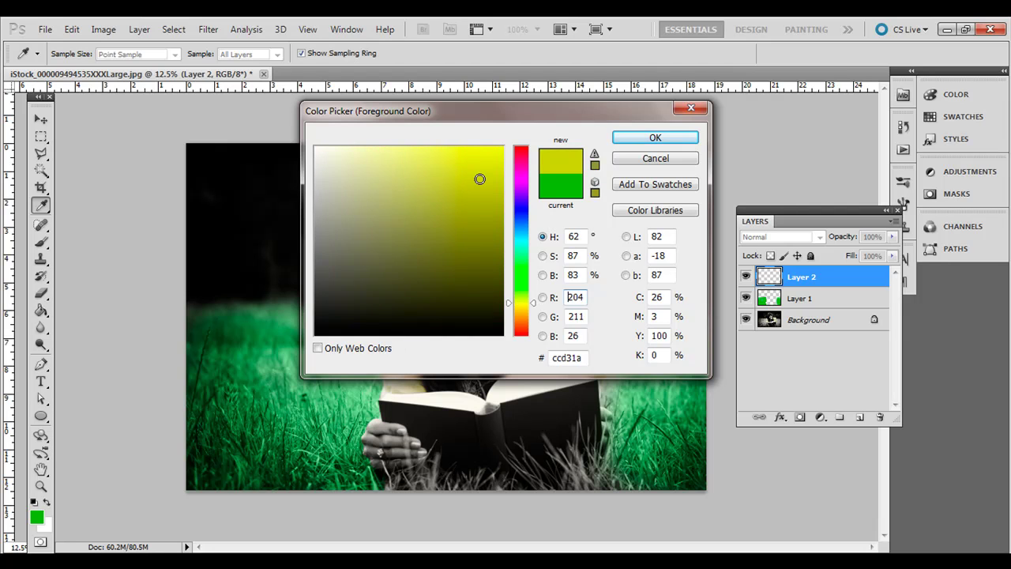
{"action": "left_click_drag", "start_coordinate": [521, 302], "coordinate": [521, 309]}
{"action": "left_click", "coordinate": [492, 182]}
{"action": "left_click_drag", "start_coordinate": [491, 158], "coordinate": [493, 218]}
{"action": "left_click", "coordinate": [655, 137]}
- Reduce the brush to 400 px and paint gold over the top and left side of the woman's hair on Layer 2
{"action": "key", "text": "bracketleft"}
{"action": "key", "text": "bracketleft"}
{"action": "key", "text": "bracketleft"}
{"action": "key", "text": "bracketleft"}
{"action": "key", "text": "bracketleft"}
{"action": "key", "text": "bracketleft"}
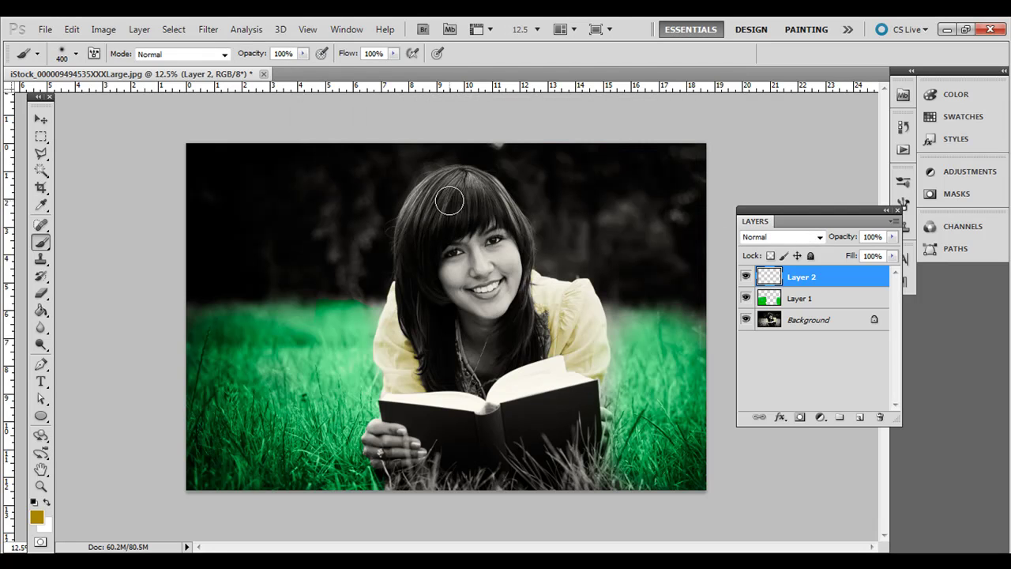
{"action": "mouse_move", "coordinate": [448, 201]}
{"action": "left_mouse_down"}
{"action": "mouse_move", "coordinate": [418, 221]}
{"action": "mouse_move", "coordinate": [430, 207]}
{"action": "mouse_move", "coordinate": [409, 264]}
{"action": "mouse_move", "coordinate": [447, 211]}
{"action": "mouse_move", "coordinate": [474, 211]}
{"action": "mouse_move", "coordinate": [462, 212]}
{"action": "mouse_move", "coordinate": [478, 196]}
{"action": "mouse_move", "coordinate": [452, 178]}
{"action": "mouse_move", "coordinate": [436, 194]}
{"action": "mouse_move", "coordinate": [417, 219]}
{"action": "mouse_move", "coordinate": [410, 264]}
{"action": "left_mouse_up"}
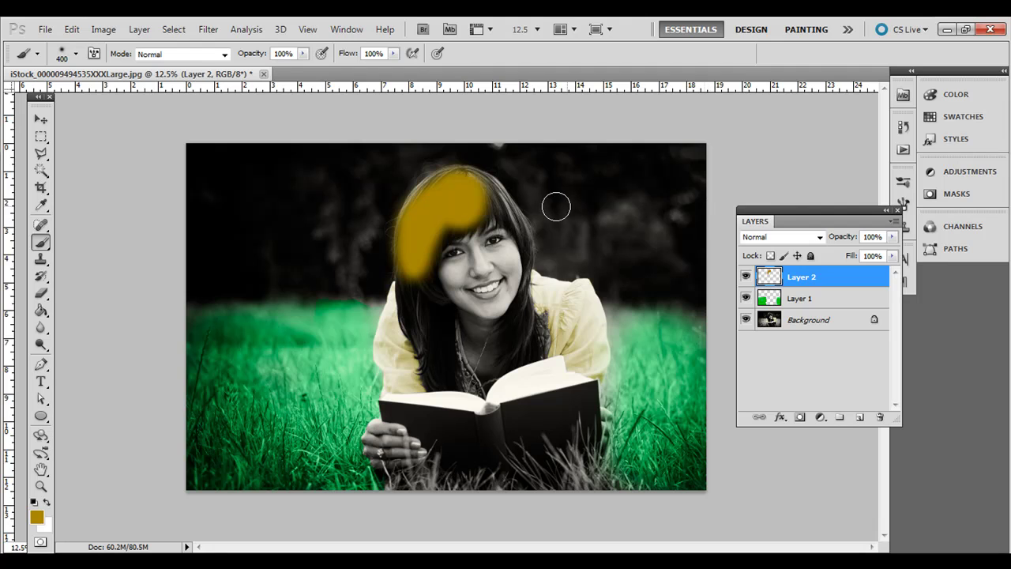
- Step through the blend modes of Layer 2, including Color Burn and Screen, and choose Overlay
{"action": "left_click", "coordinate": [819, 239]}
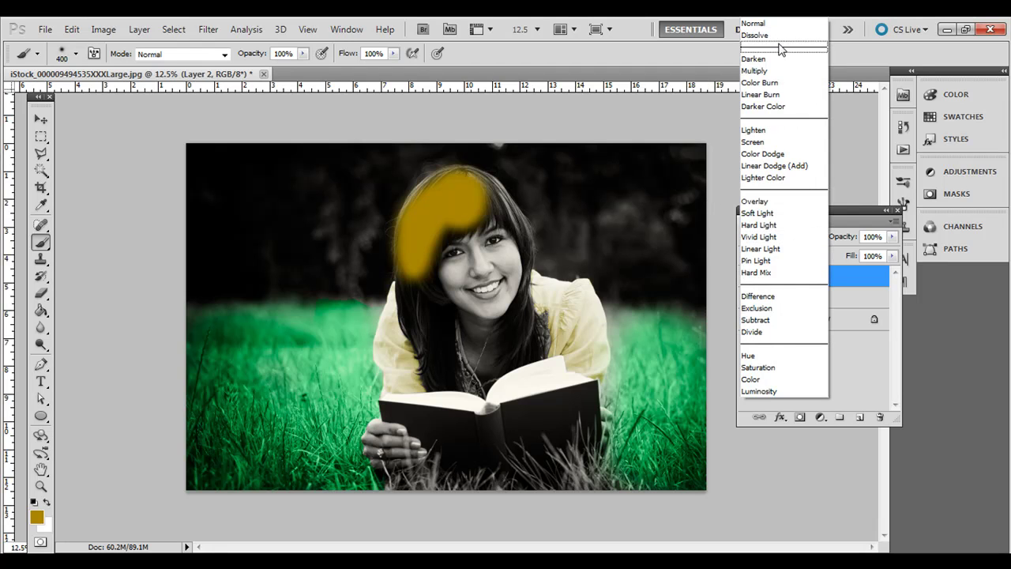
{"action": "left_click", "coordinate": [779, 69]}
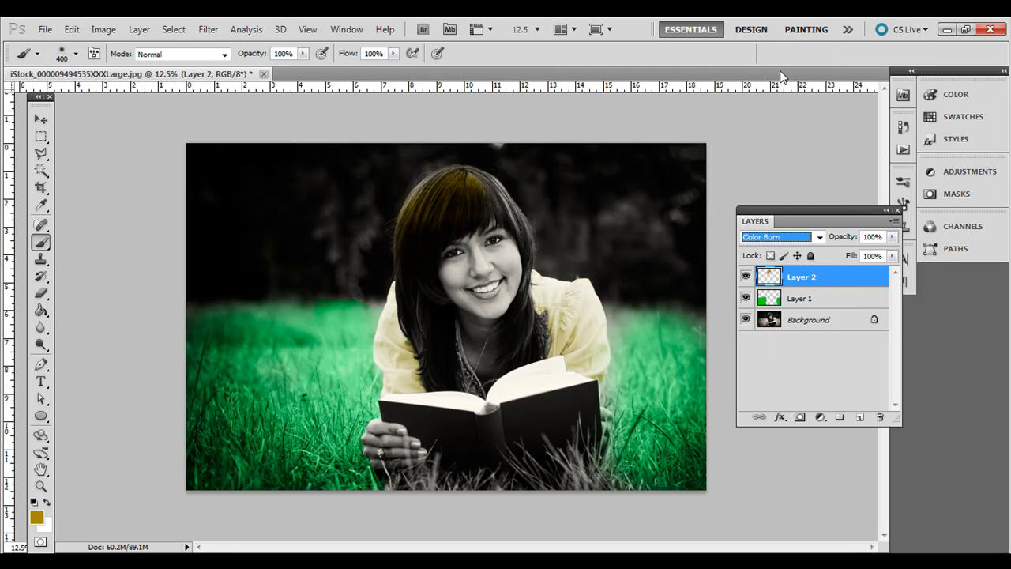
{"action": "key", "text": "Down"}
{"action": "key", "text": "Down"}
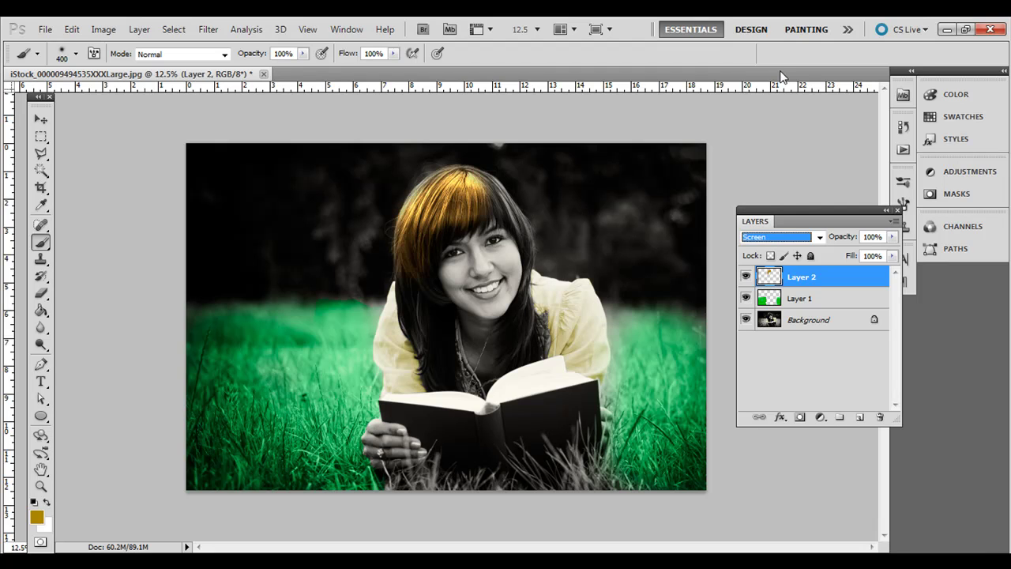
{"action": "key", "text": "Down"}
{"action": "key", "text": "Down"}
{"action": "key", "text": "Down"}
{"action": "key", "text": "Down"}
{"action": "key", "text": "Up"}
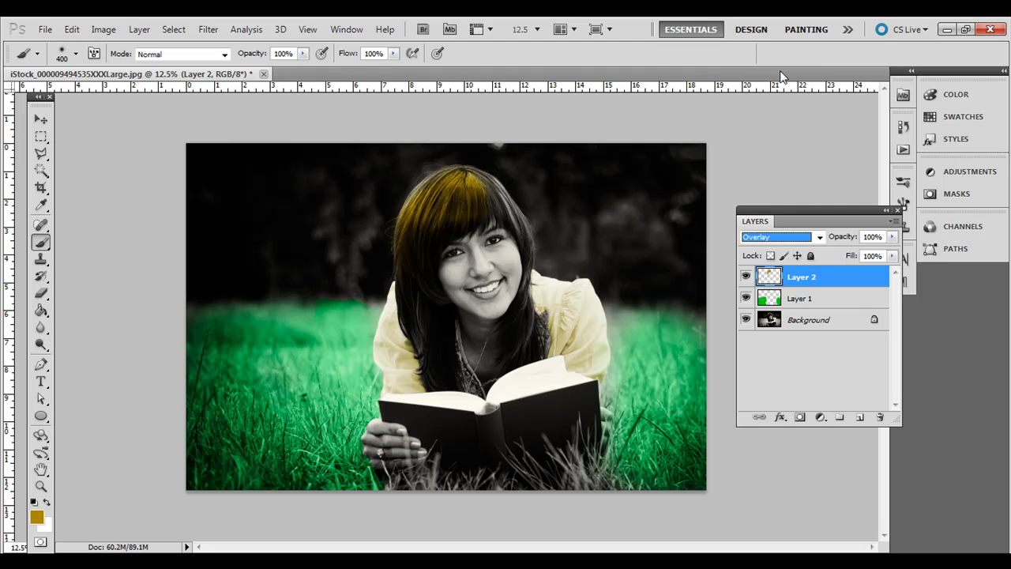
- Lower the opacity of Layer 2 to 52% and brush more gold over the left side of the hair
{"action": "left_click", "coordinate": [892, 237]}
{"action": "left_click_drag", "start_coordinate": [856, 252], "coordinate": [869, 248]}
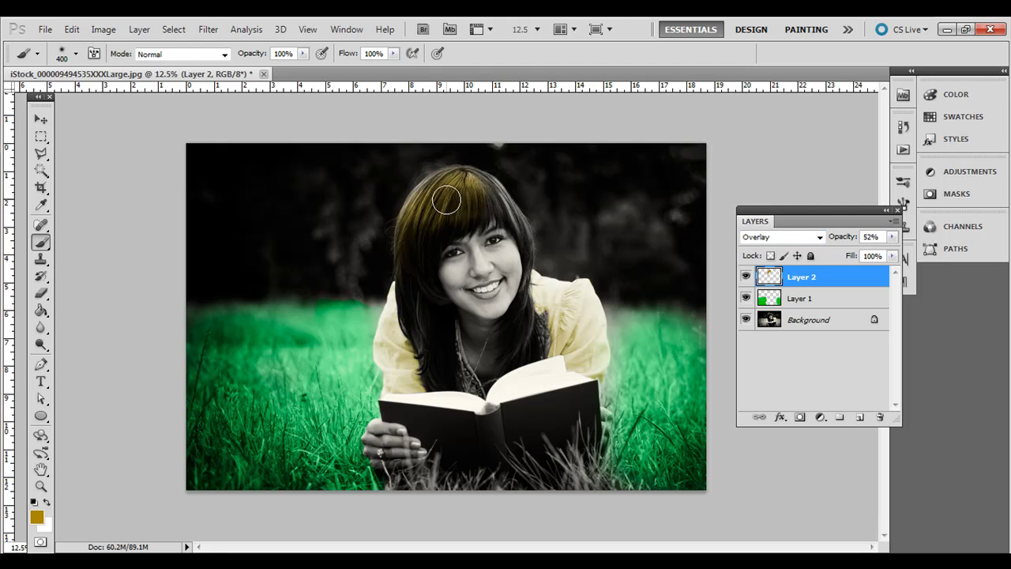
{"action": "mouse_move", "coordinate": [456, 181]}
{"action": "left_mouse_down"}
{"action": "mouse_move", "coordinate": [423, 225]}
{"action": "mouse_move", "coordinate": [445, 192]}
{"action": "mouse_move", "coordinate": [425, 196]}
{"action": "mouse_move", "coordinate": [400, 255]}
{"action": "mouse_move", "coordinate": [434, 212]}
{"action": "mouse_move", "coordinate": [398, 234]}
{"action": "mouse_move", "coordinate": [381, 276]}
{"action": "left_mouse_up"}
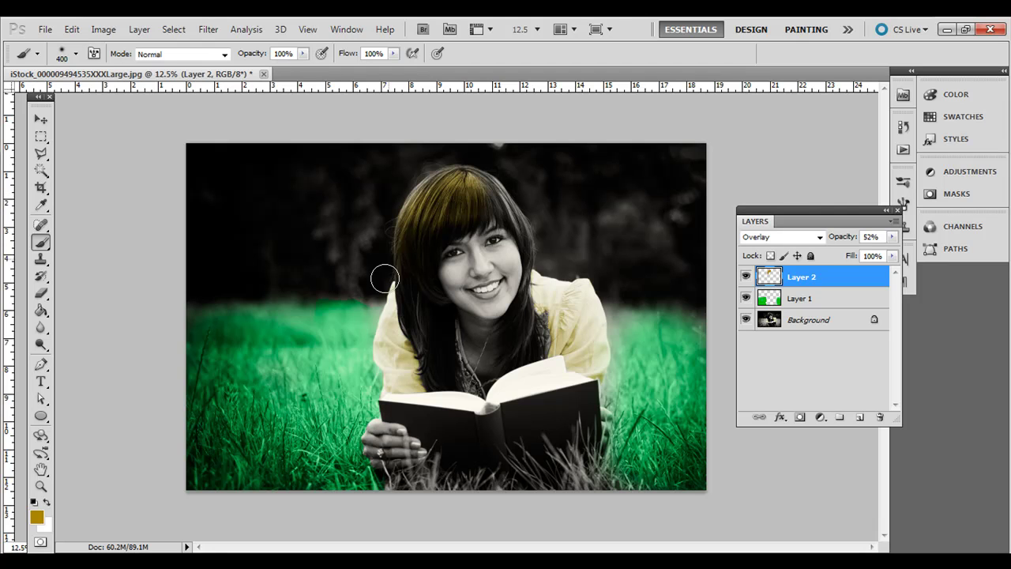